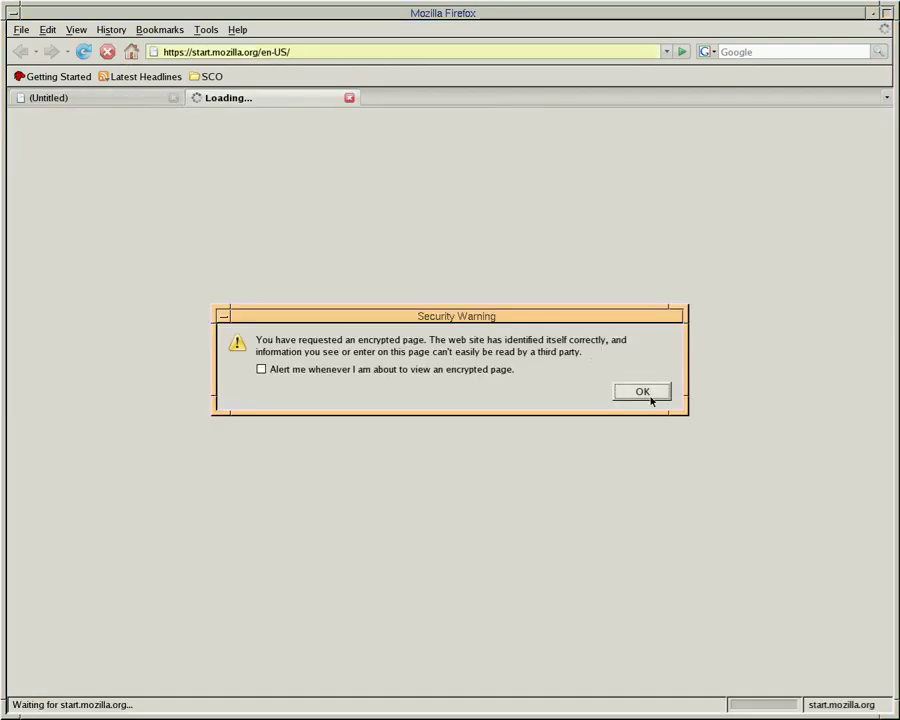
left_click(650, 393)
left_click(116, 50)
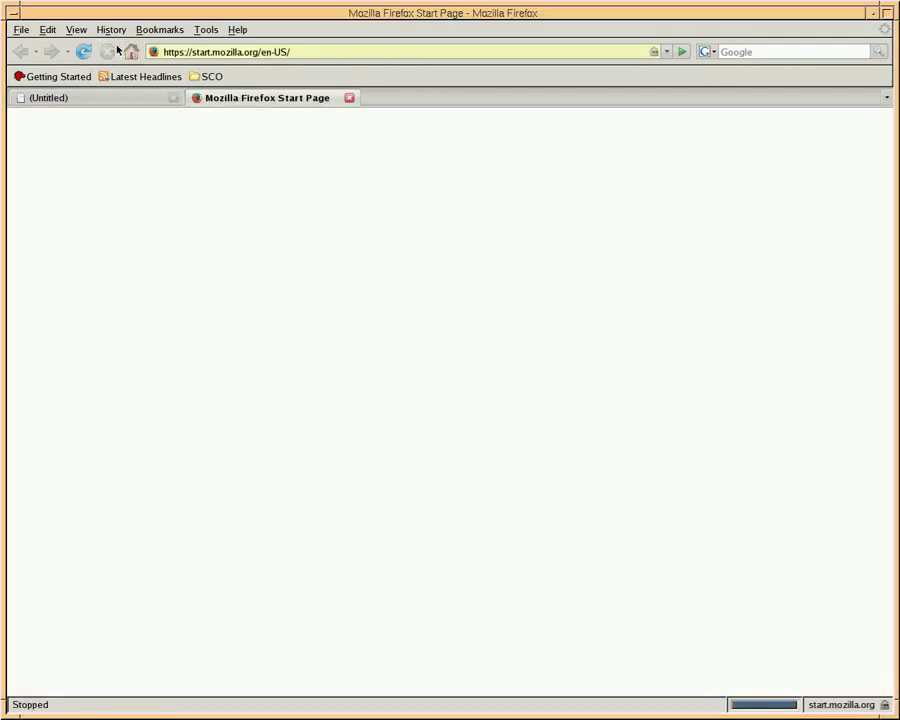
left_click(315, 49)
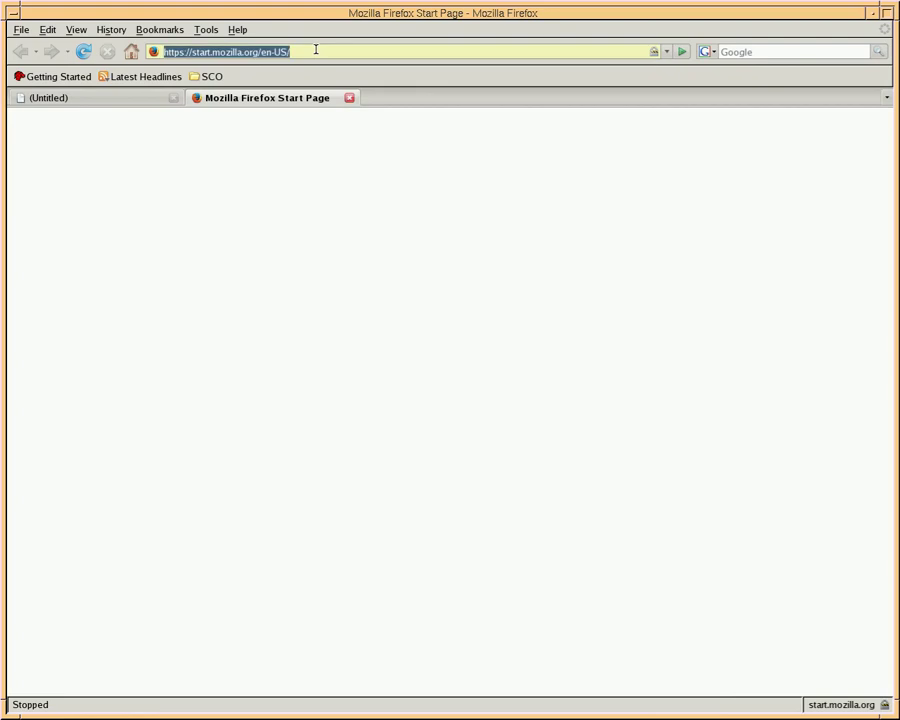
type("http//ww")
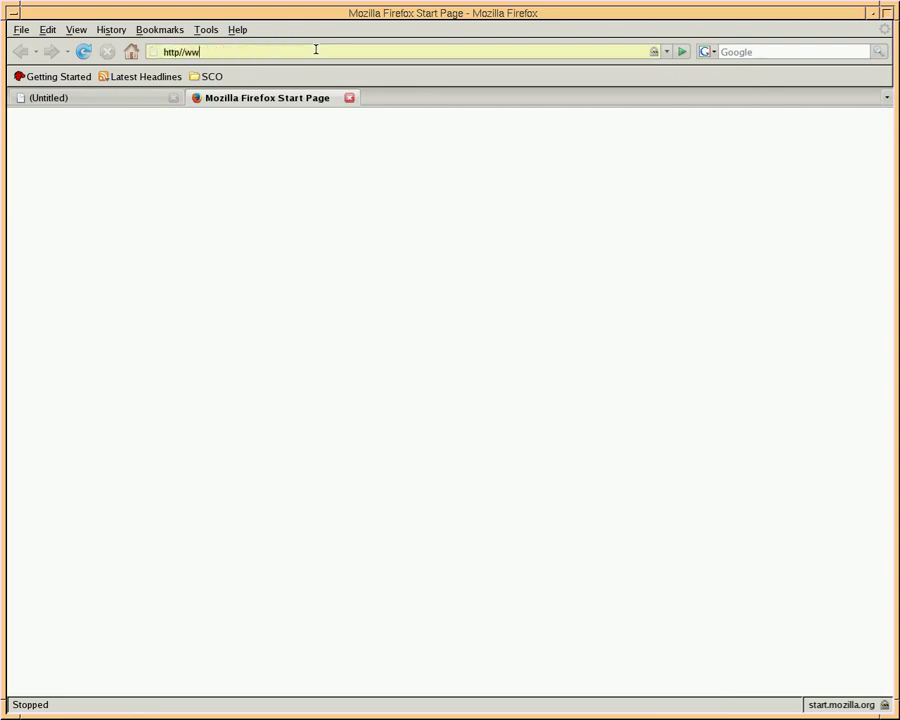
type("w.google.com")
key("Return")
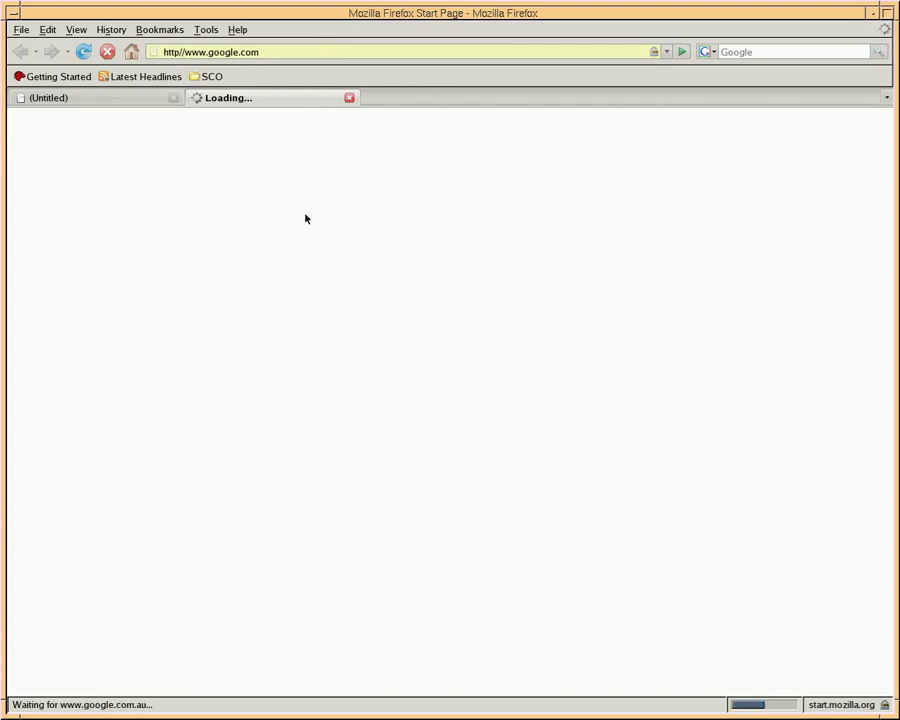
left_click(643, 391)
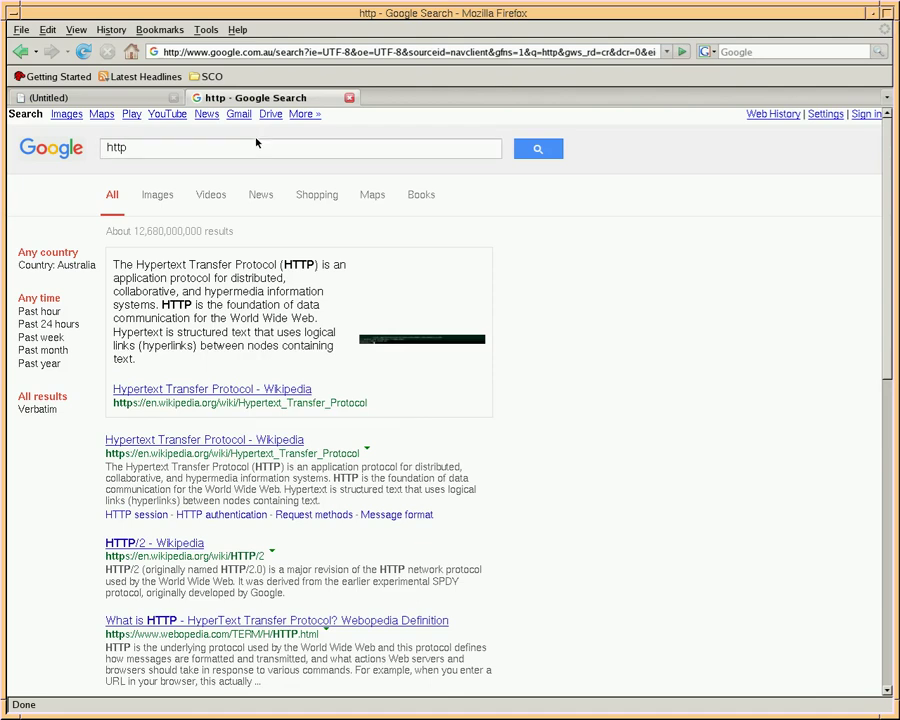
- Search Google for "sco openserver 6" and allow the query to be sent unencrypted
double_click(243, 155)
type("sco ")
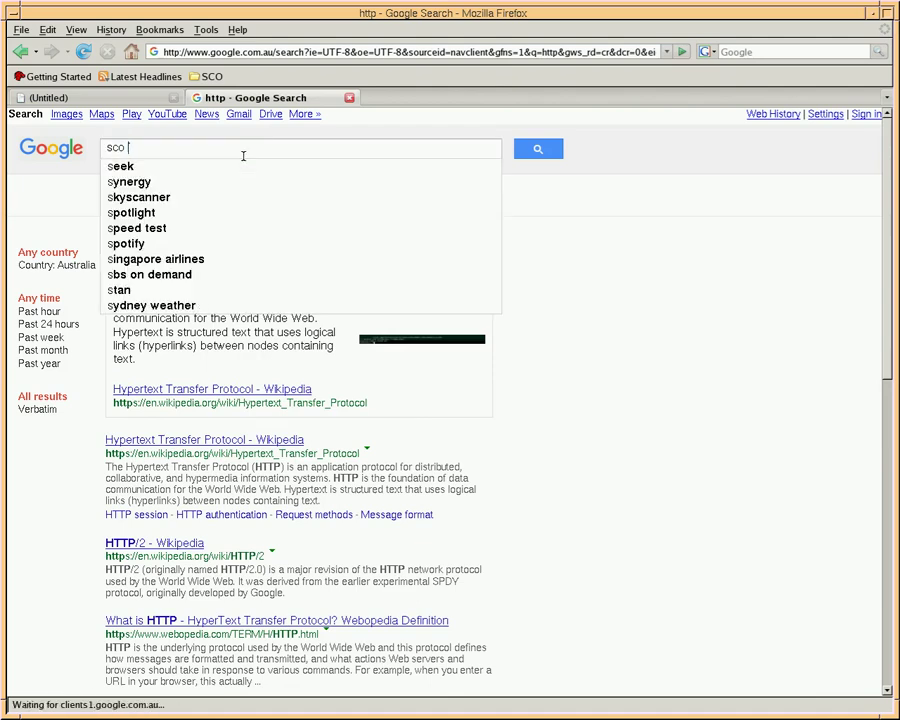
type("openserver 6")
key("Return")
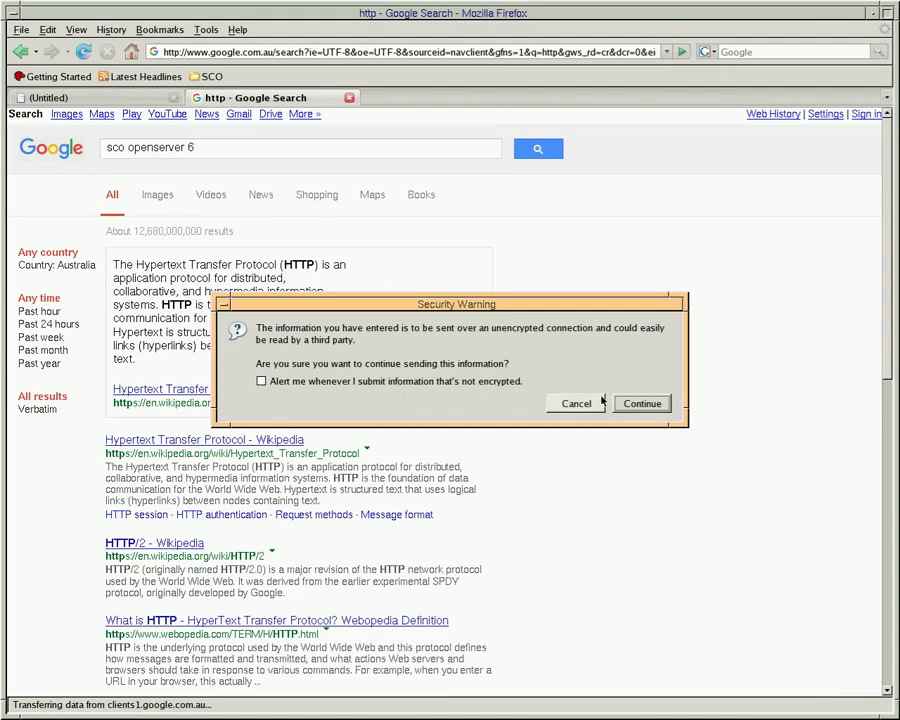
left_click(642, 405)
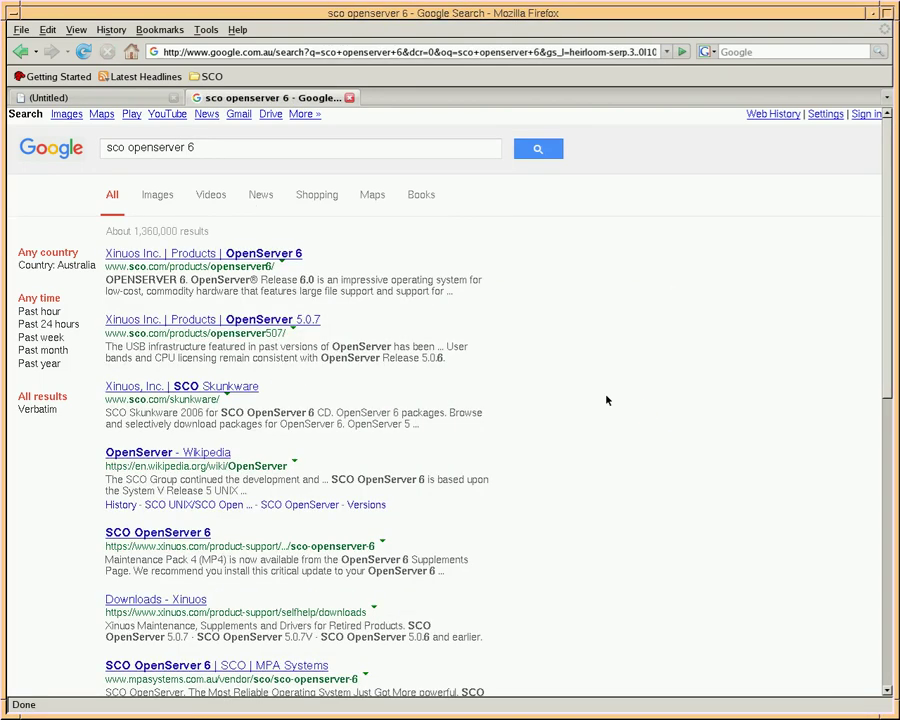
- Check the Firefox version information and close it
left_click(237, 31)
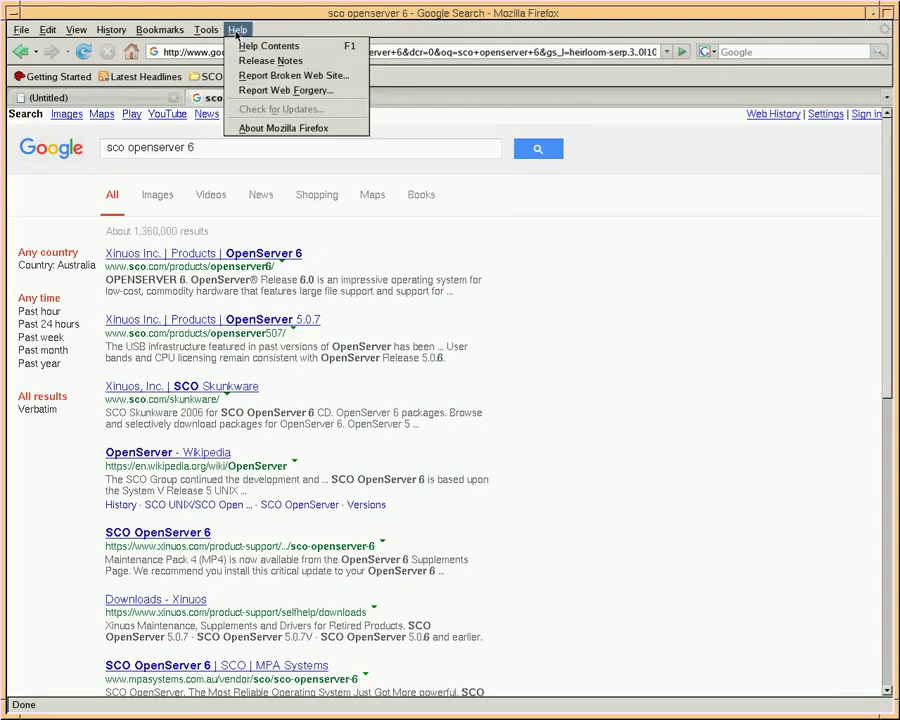
left_click(282, 126)
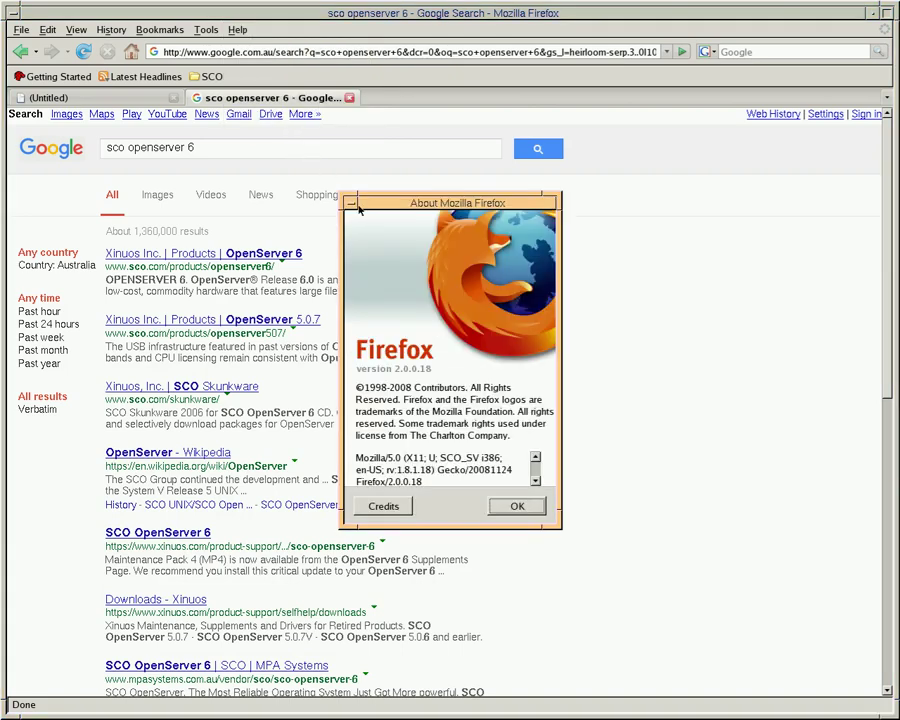
left_click(517, 506)
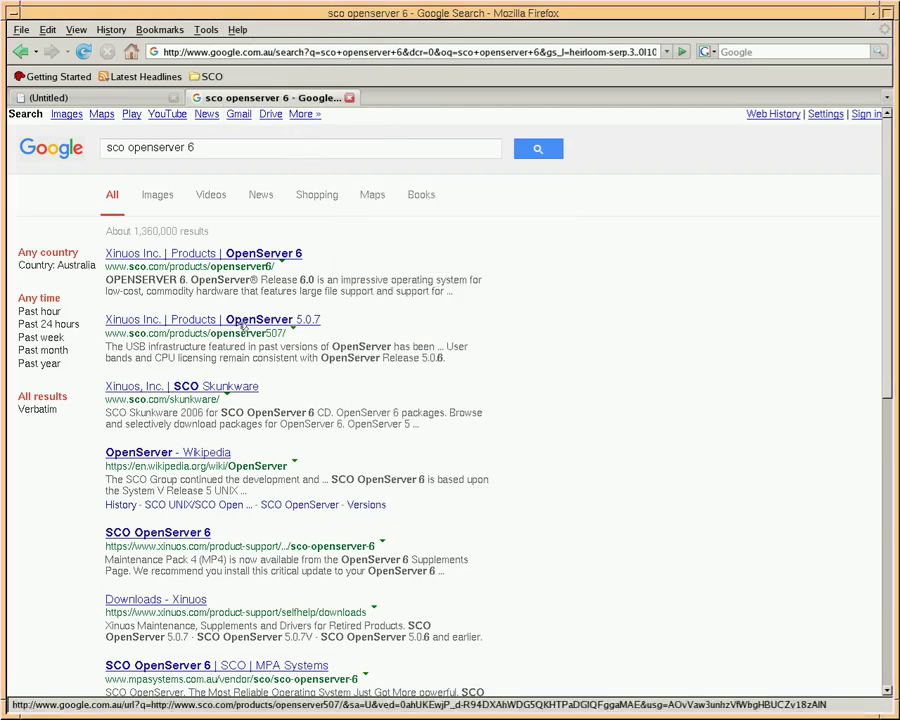
- Close the Firefox window with both tabs, turning off the warning about closing multiple tabs
left_click(10, 13)
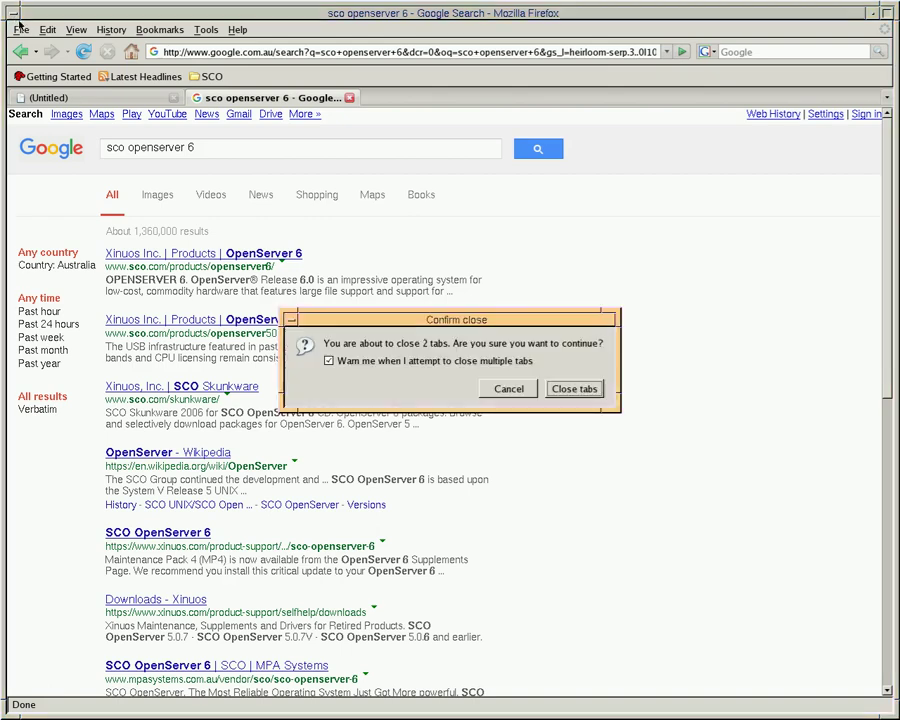
left_click(484, 364)
left_click(569, 387)
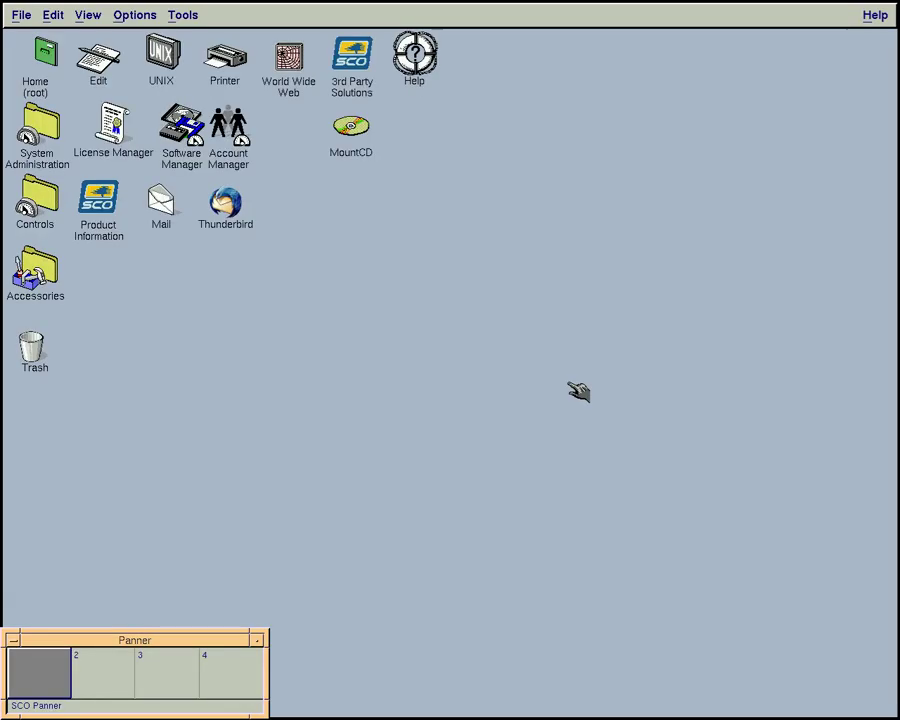
- Launch Konqueror from the desktop's World Wide Web browser selection without making it a default browser
double_click(290, 54)
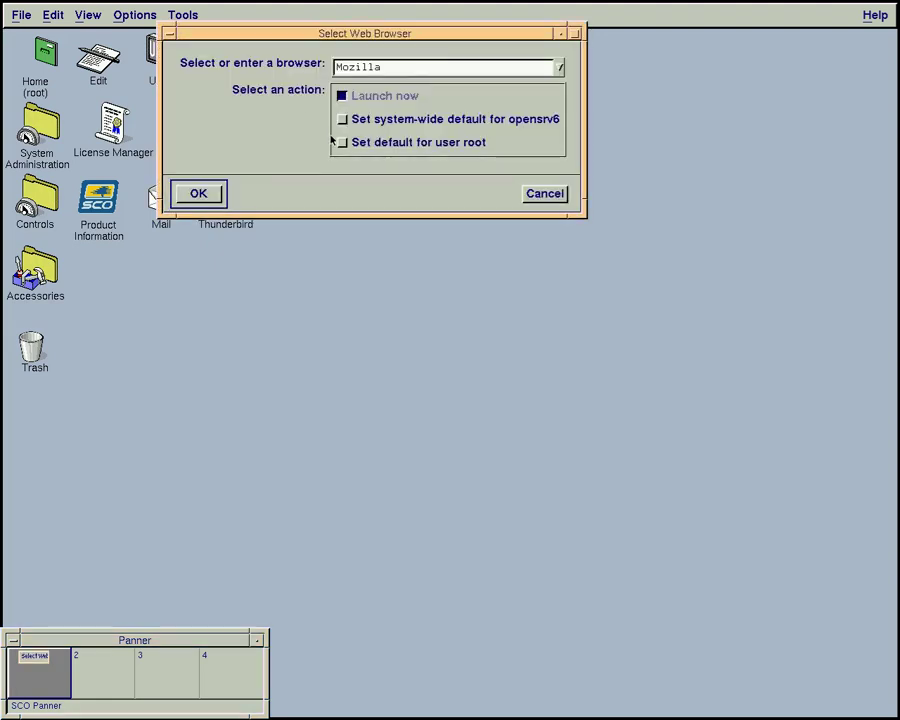
left_click(412, 72)
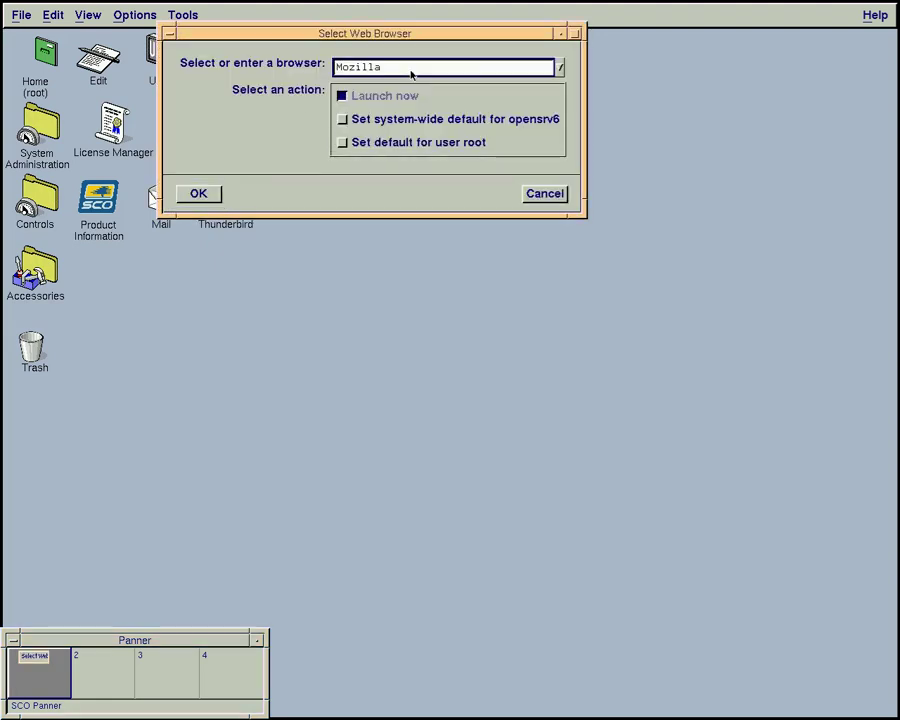
left_click(561, 68)
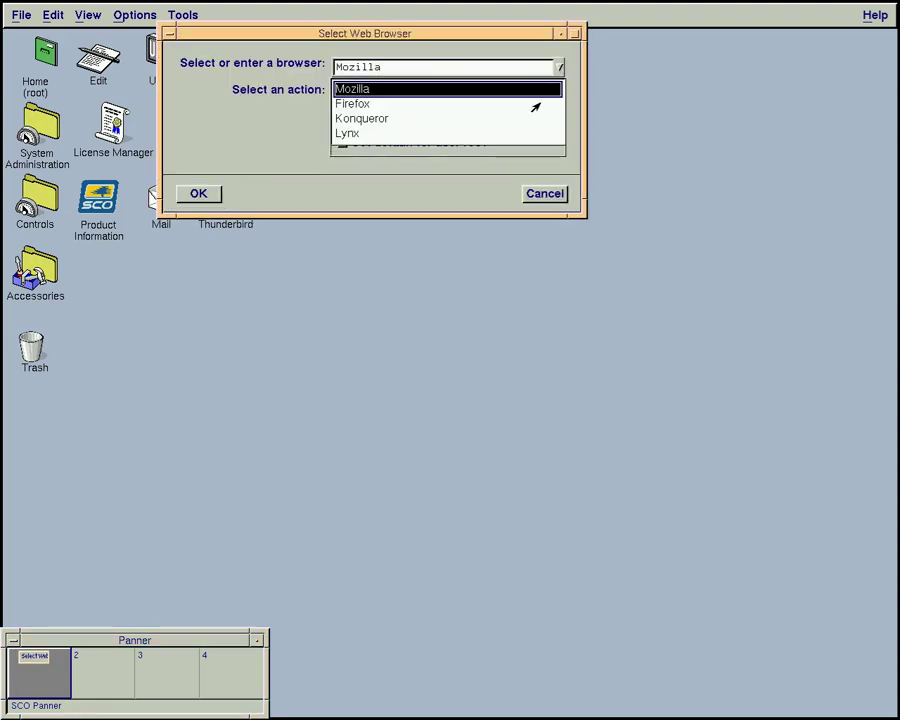
left_click(475, 119)
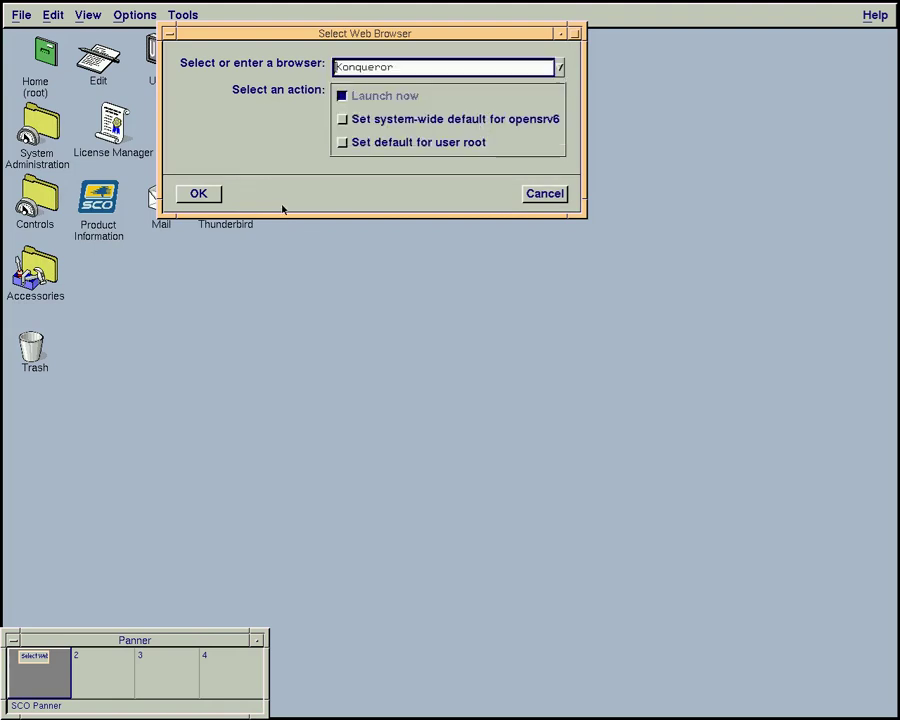
left_click(200, 194)
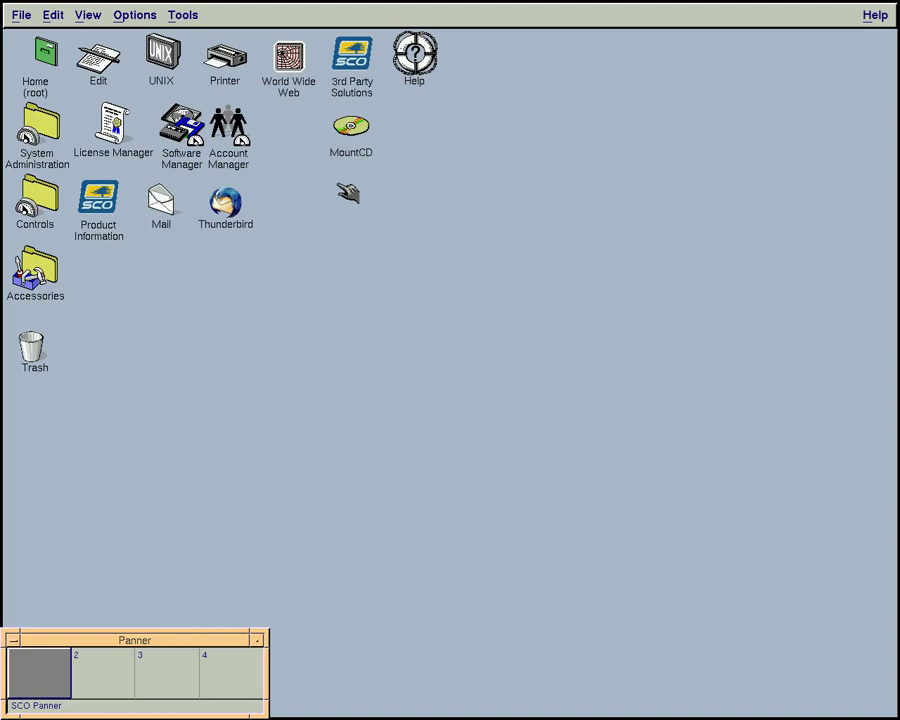
- Open the Filesystem Manager from the Filesystems folder in System Administration
double_click(38, 122)
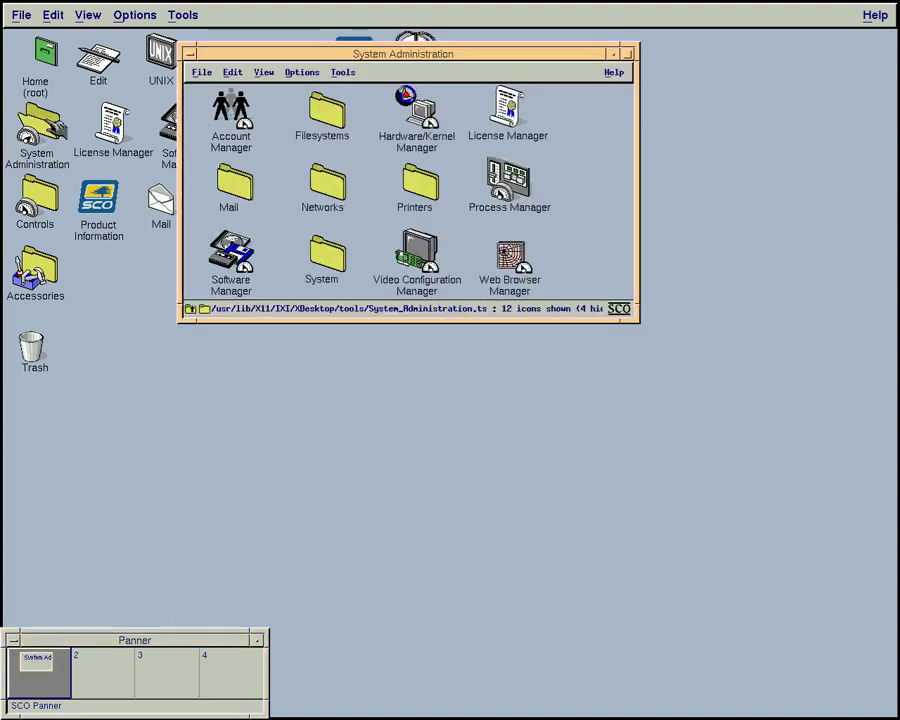
left_click(318, 110)
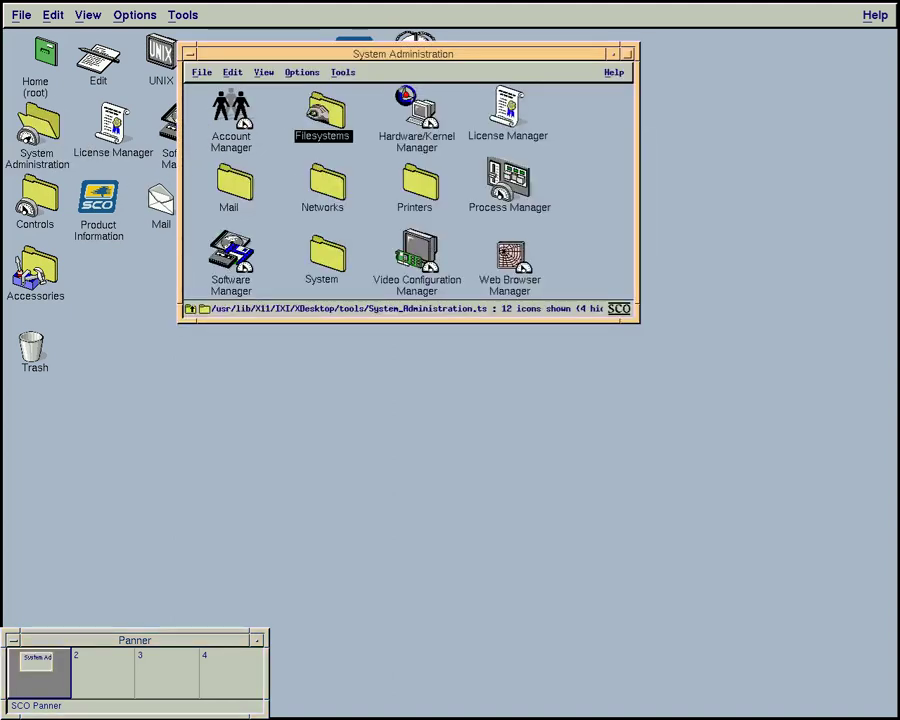
double_click(322, 112)
double_click(252, 145)
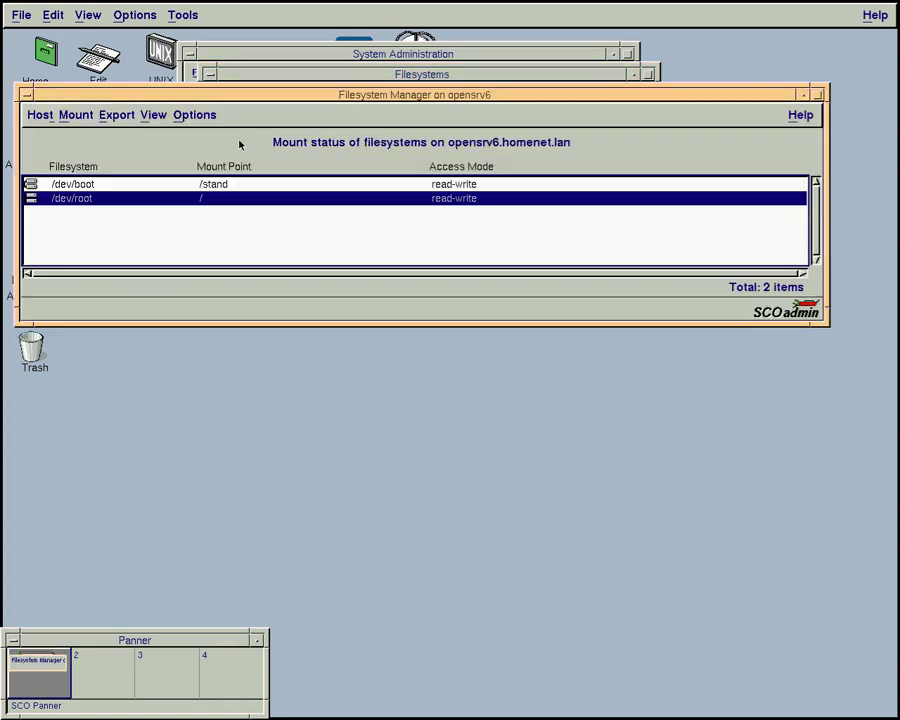
- Display the export status and the disk usage of the filesystems on the host
left_click(116, 115)
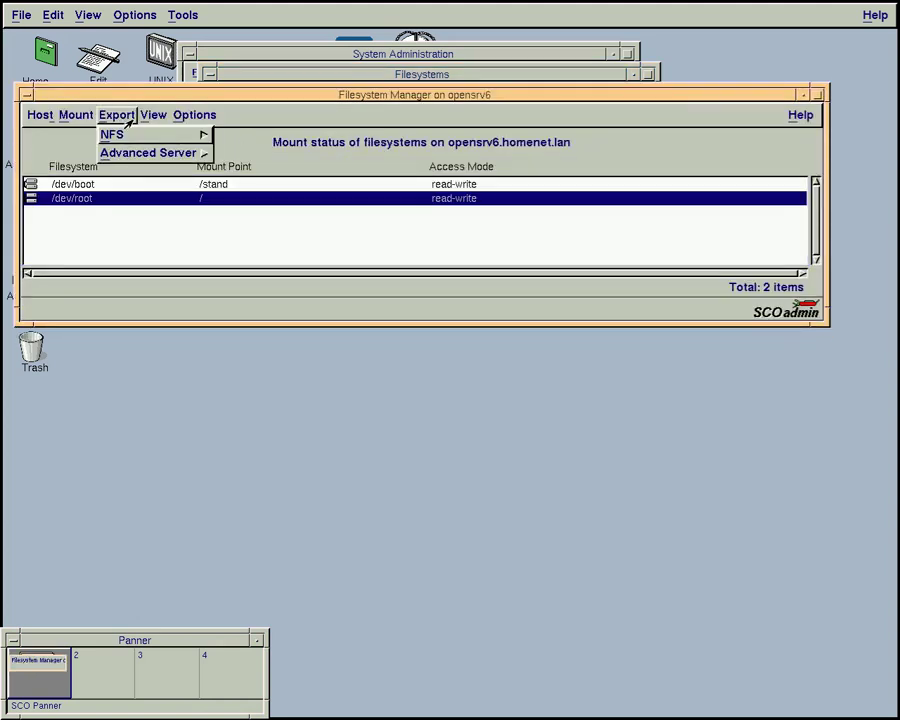
mouse_move(168, 114)
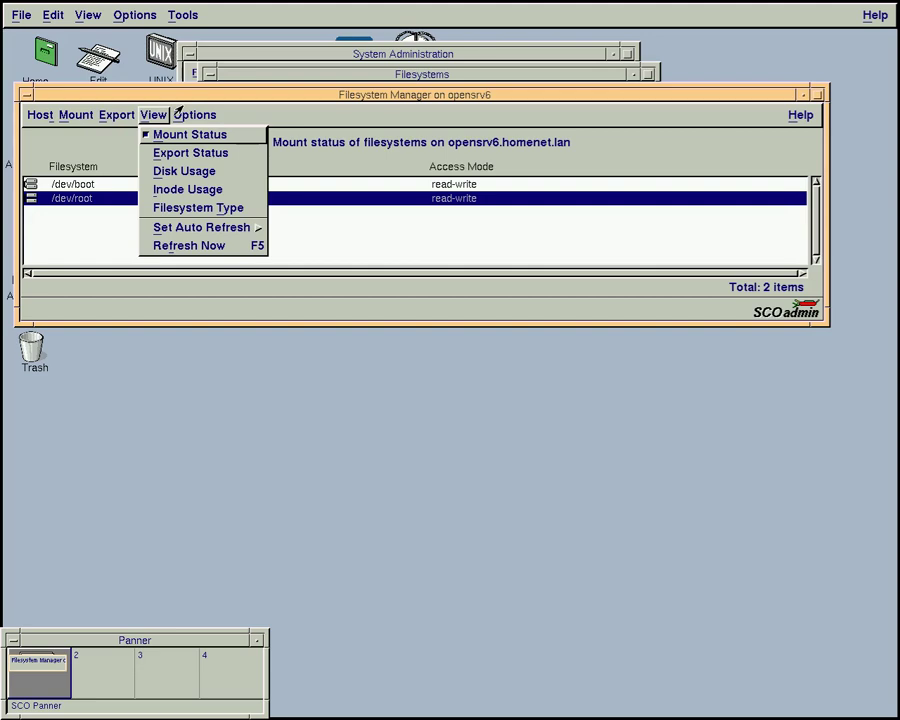
left_click(158, 152)
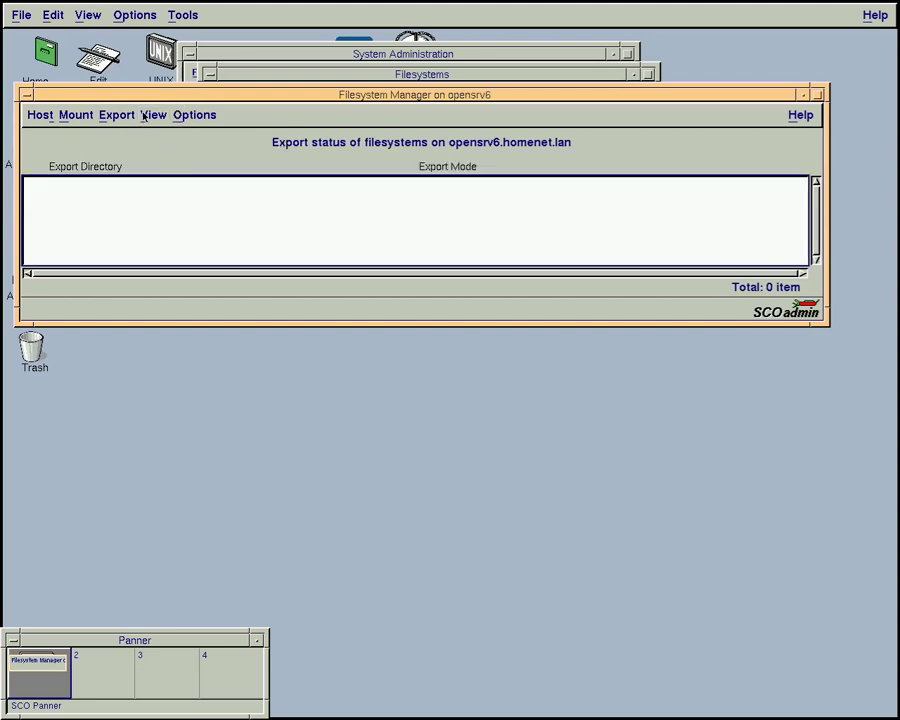
left_click(146, 116)
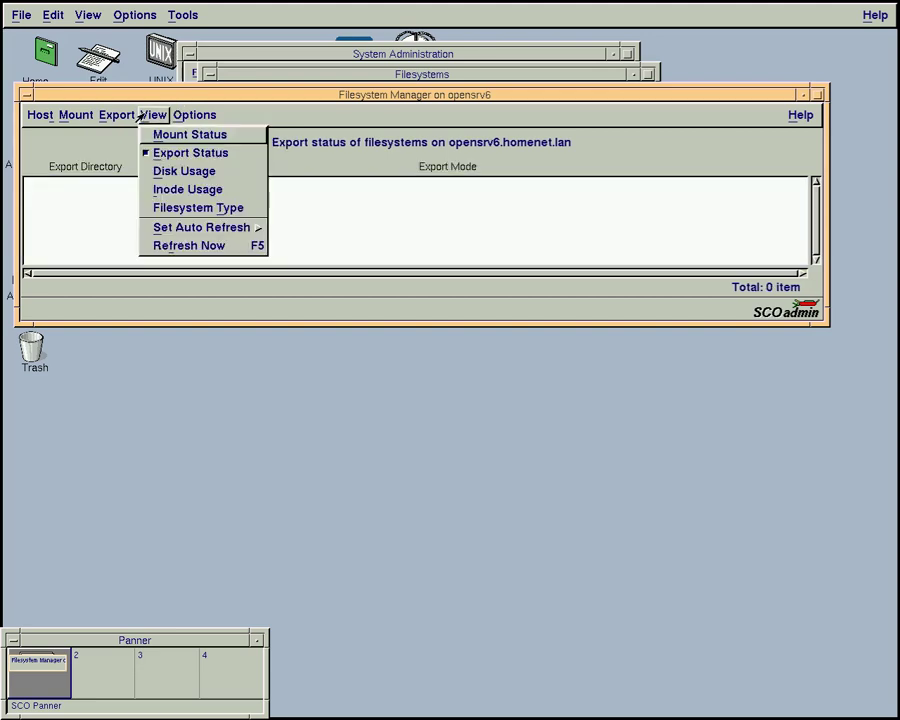
left_click(172, 171)
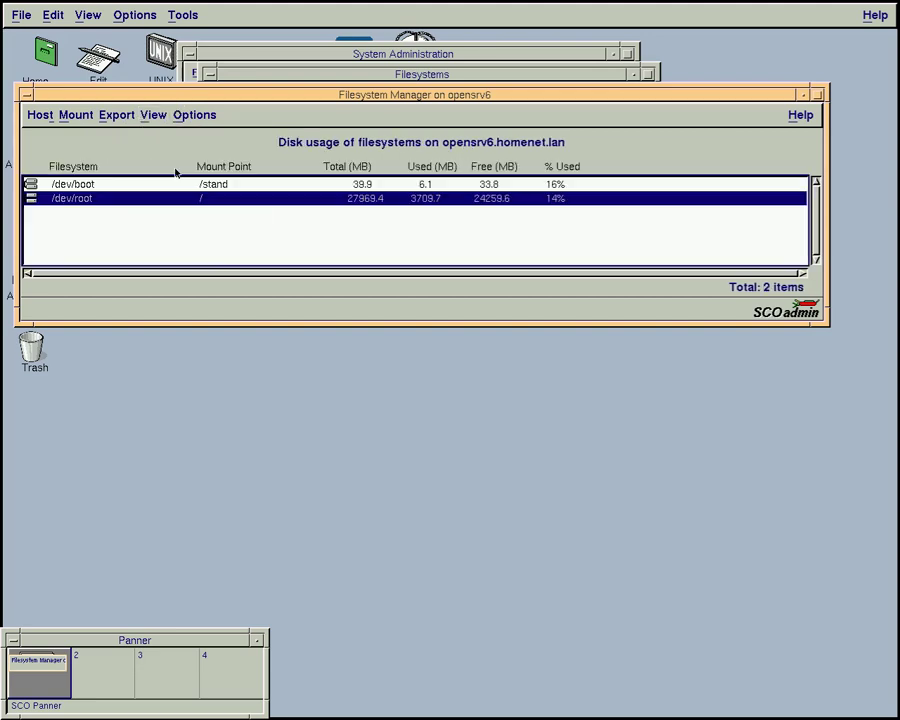
- Exit the Filesystem Manager and close the Filesystems folder window
left_click(150, 115)
left_click(116, 115)
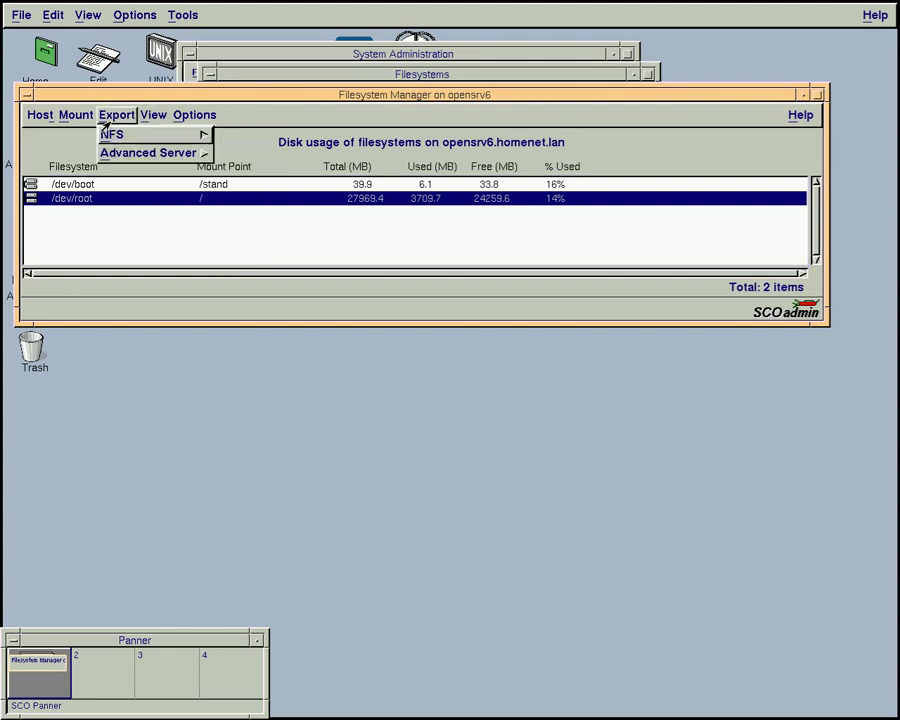
left_click(76, 115)
left_click(40, 115)
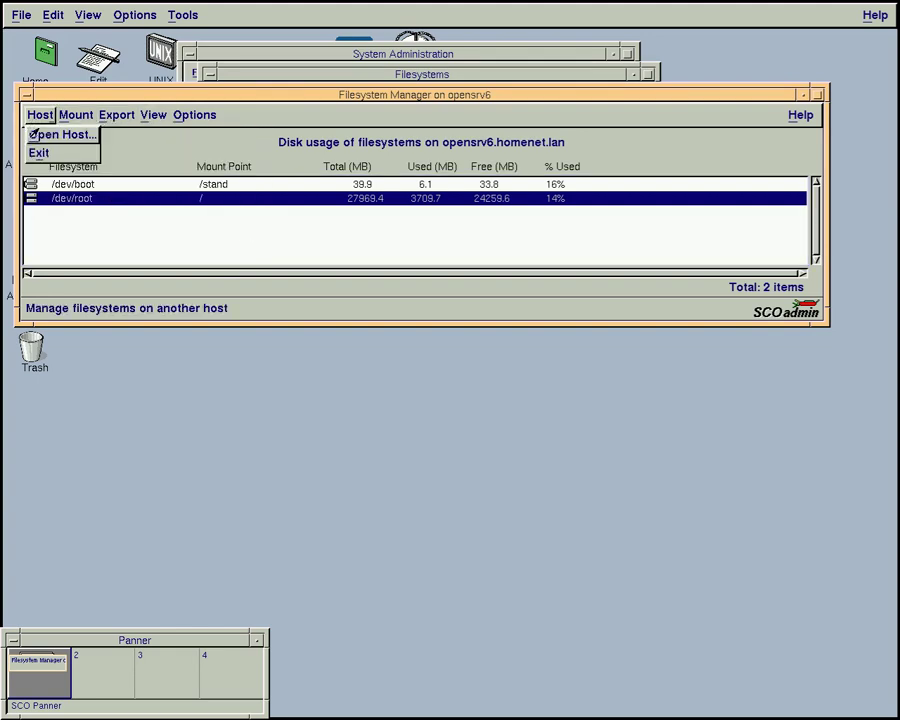
left_click(38, 153)
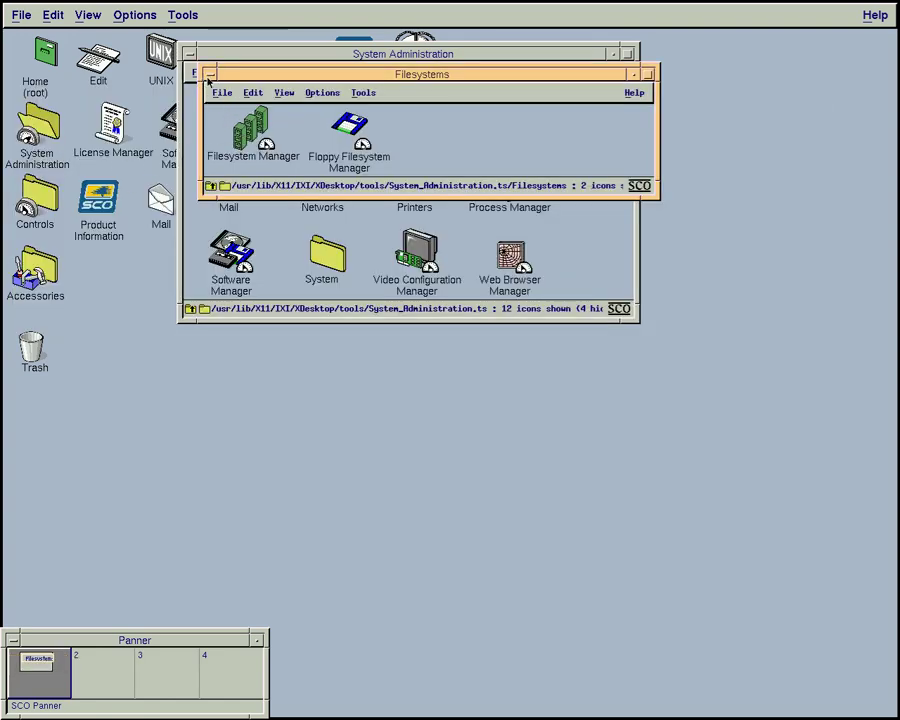
double_click(209, 75)
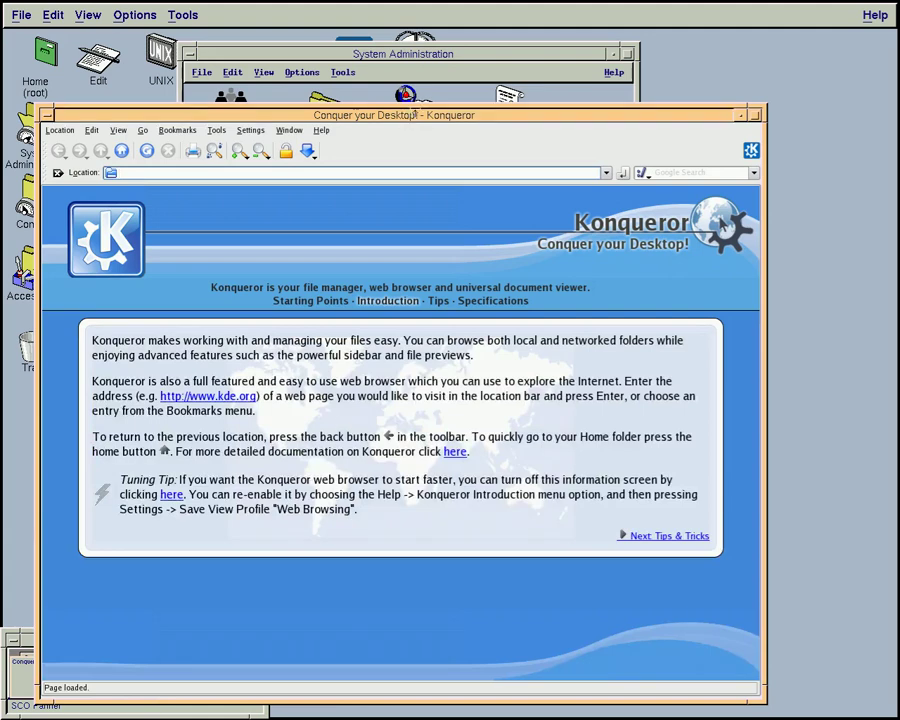
left_click_drag(410, 117, 460, 84)
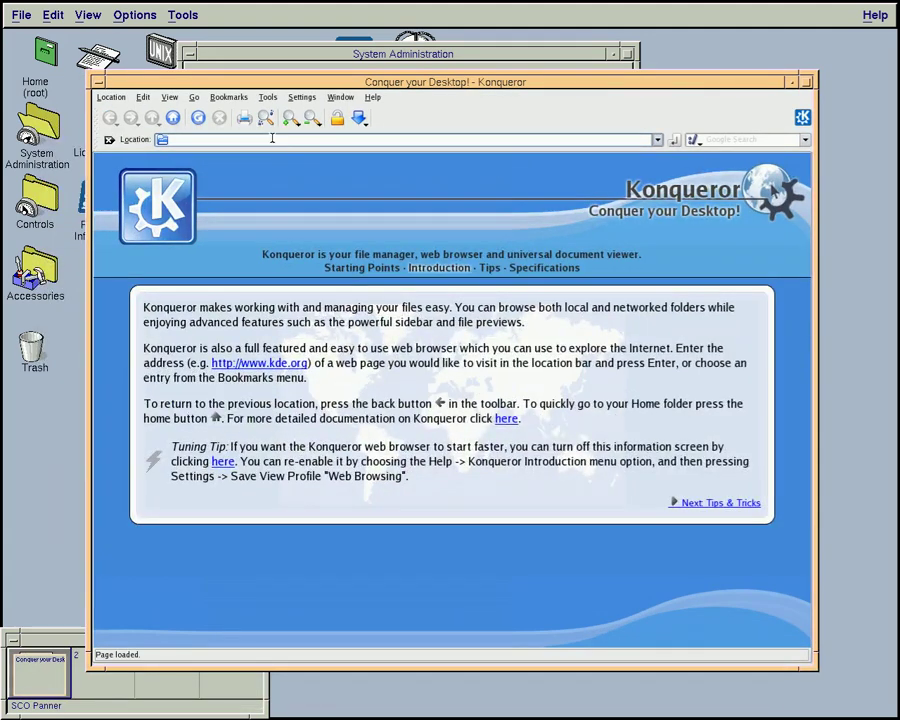
left_click(206, 141)
type("ht")
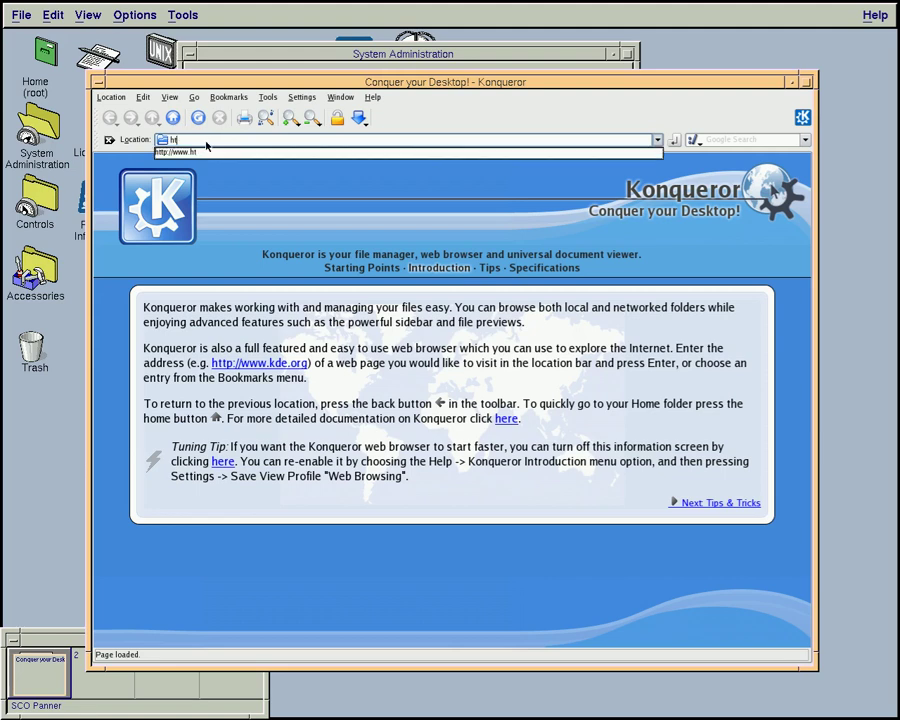
type("tp://http//www.google.com")
key("Return")
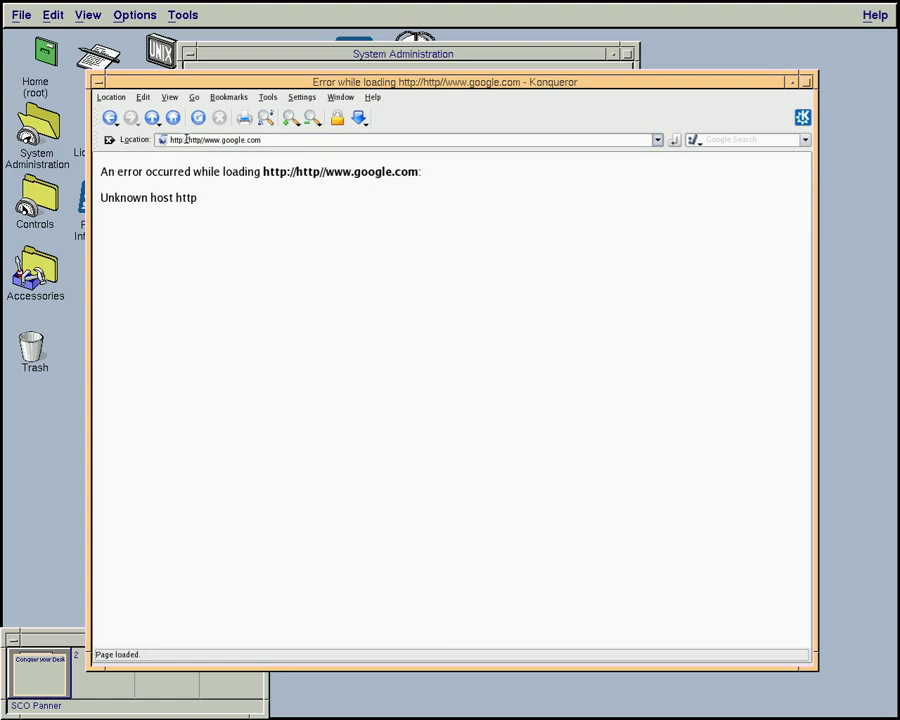
left_click(185, 140)
left_click(185, 140)
type("http")
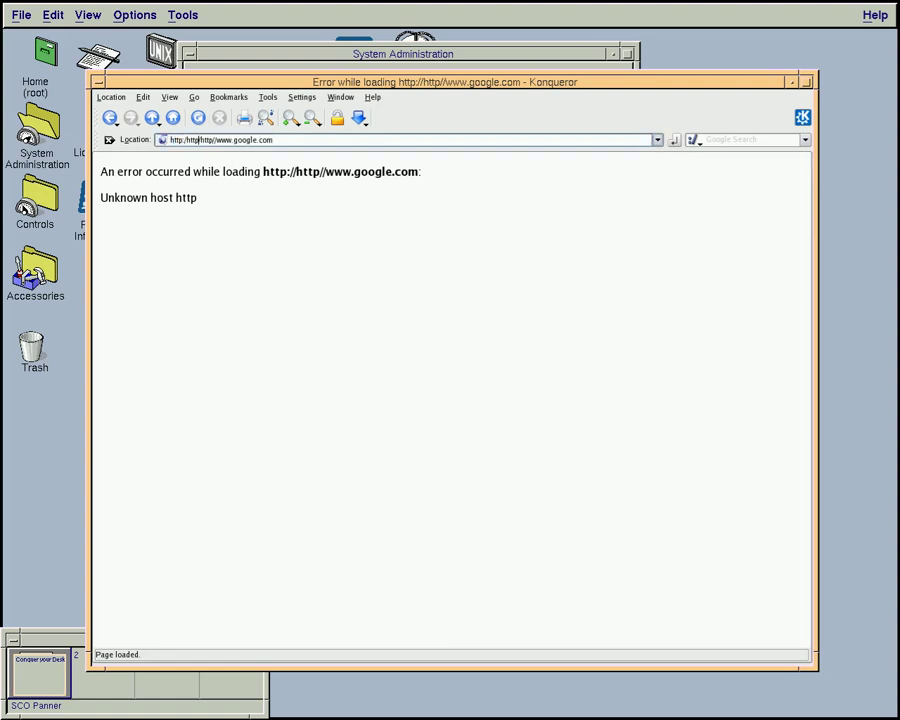
type("//")
left_click_drag(295, 139, 99, 137)
type("ww")
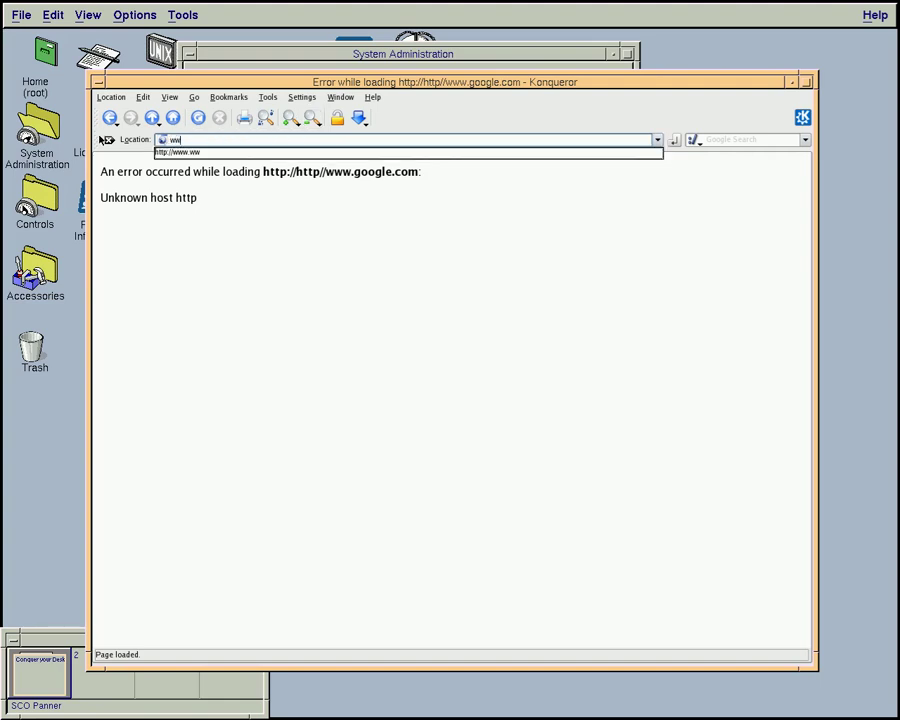
type("w.google.com")
key("Return")
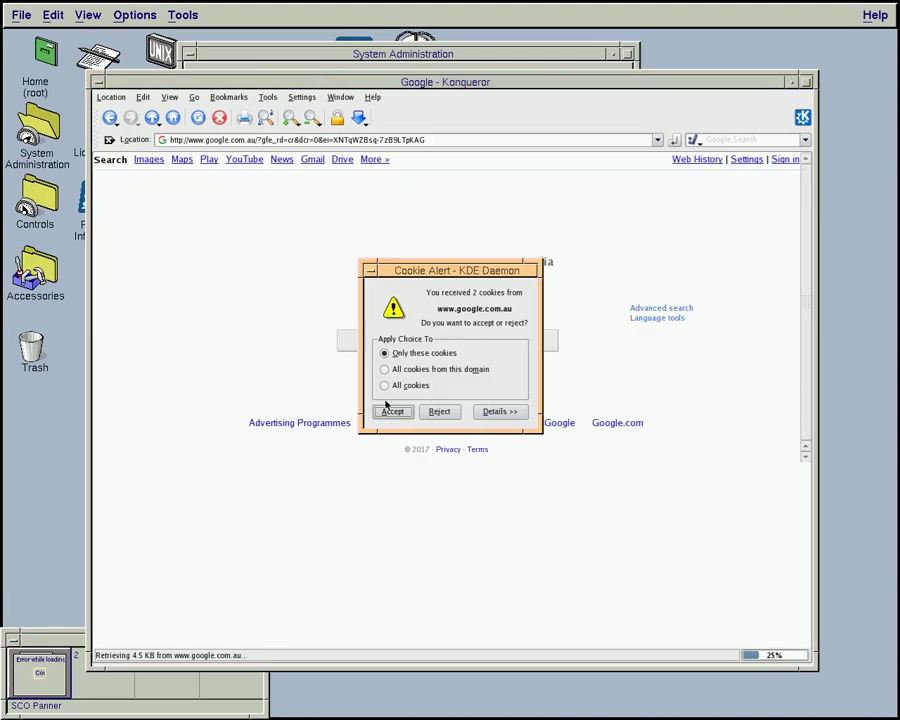
left_click(390, 385)
left_click(392, 412)
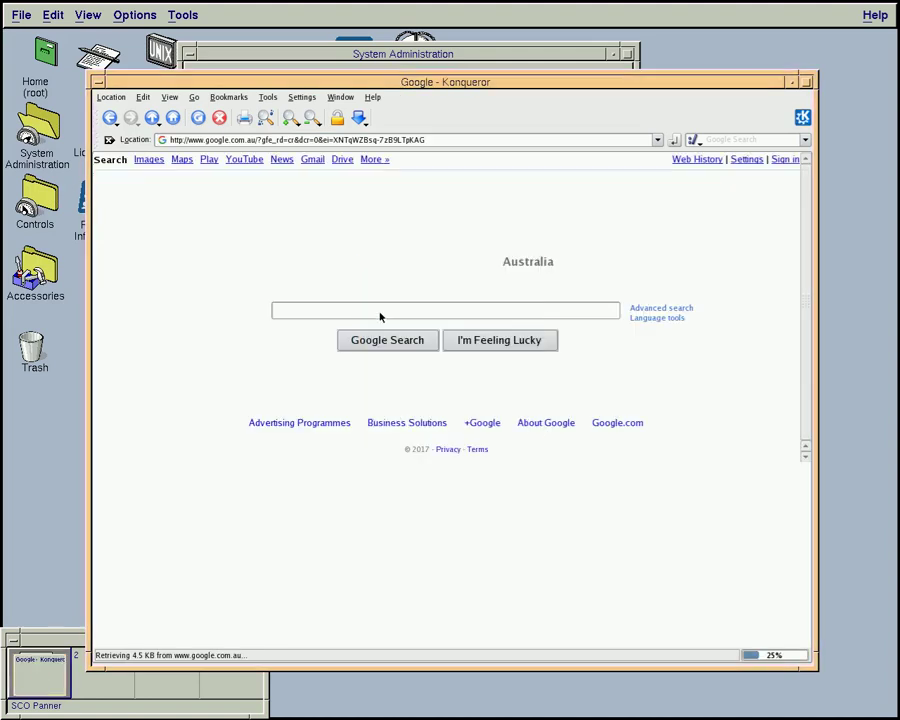
- Search Google for "sco openserver 6", allowing the unencrypted transmission, and quit Konqueror
type("sco openserver")
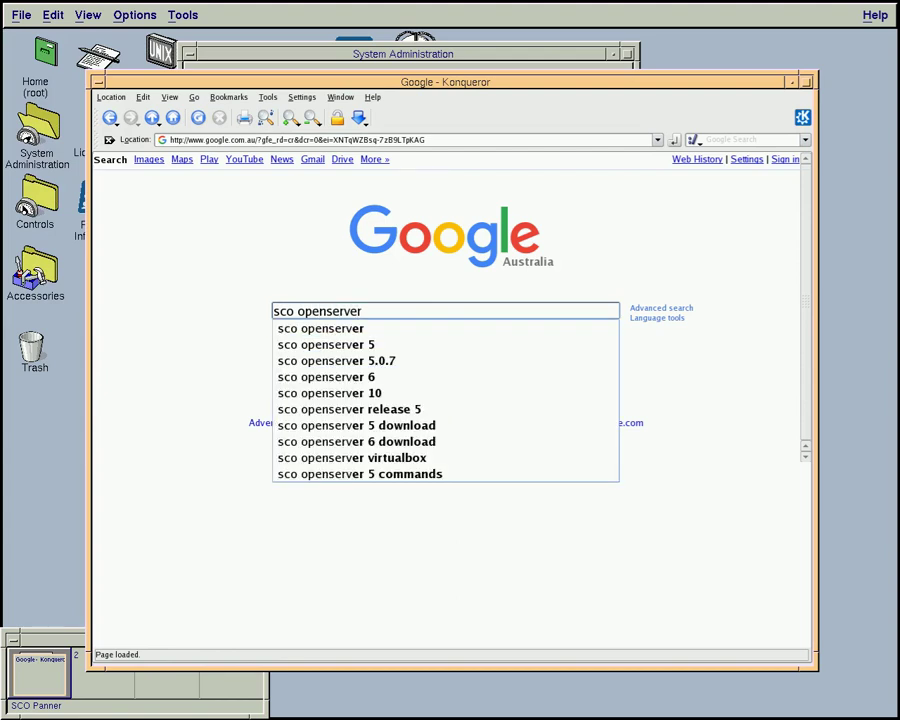
type(" 6")
key("Return")
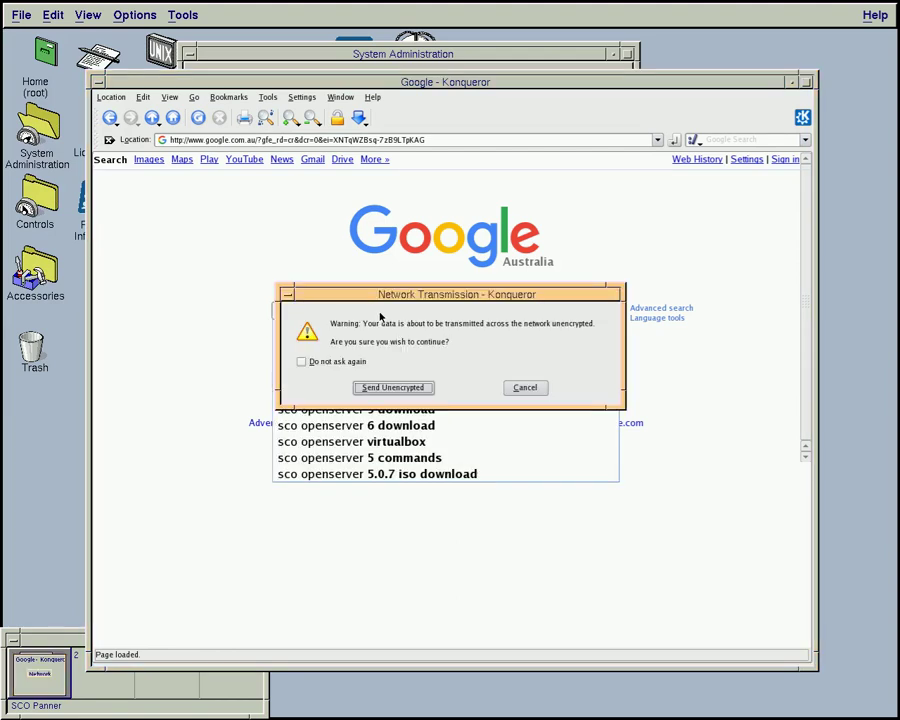
left_click(418, 391)
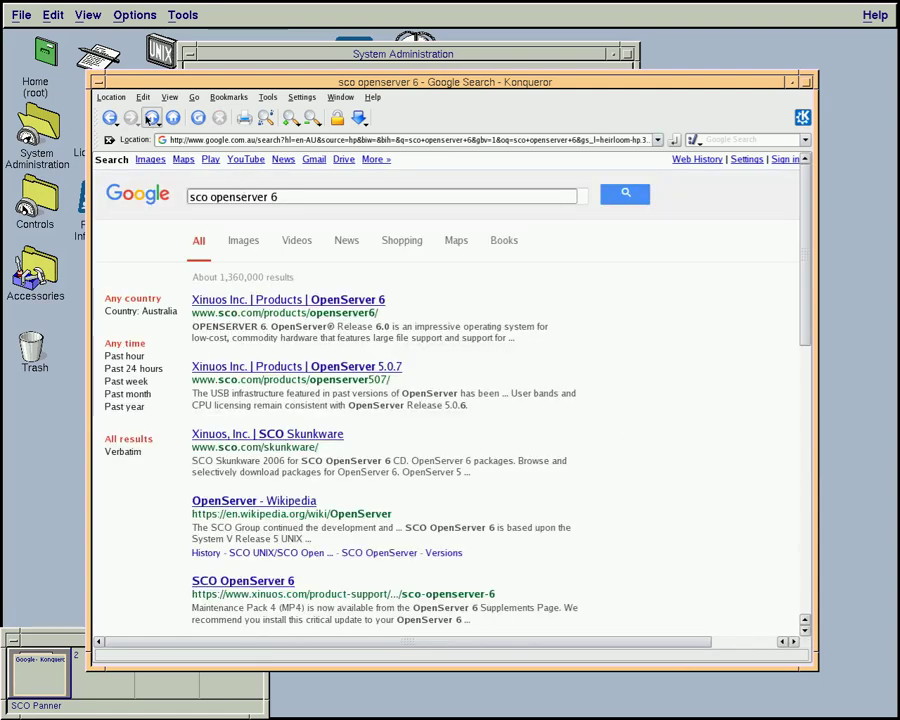
left_click(109, 97)
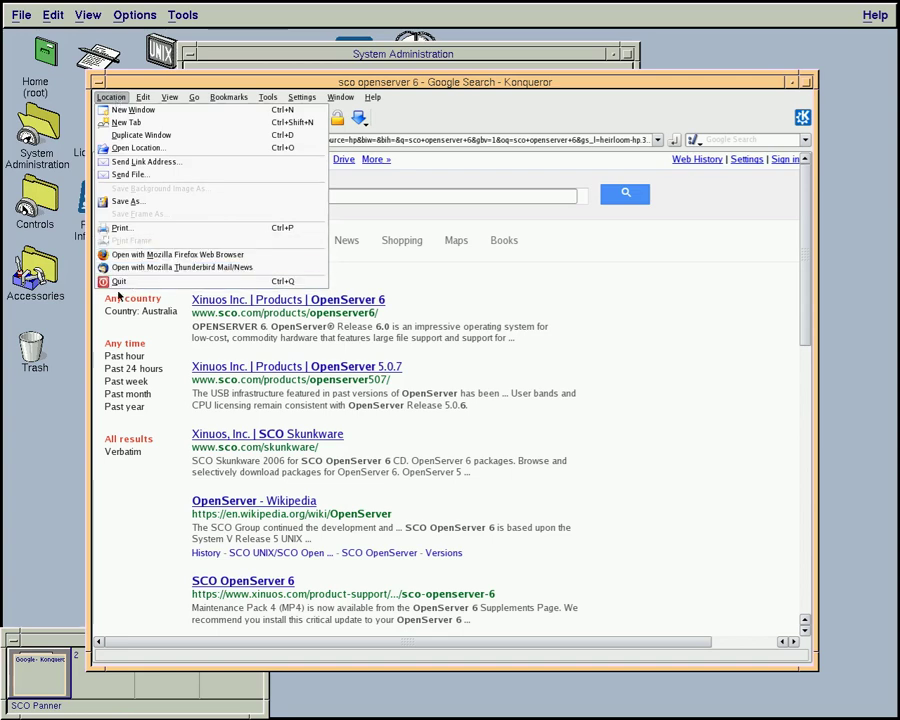
left_click(117, 283)
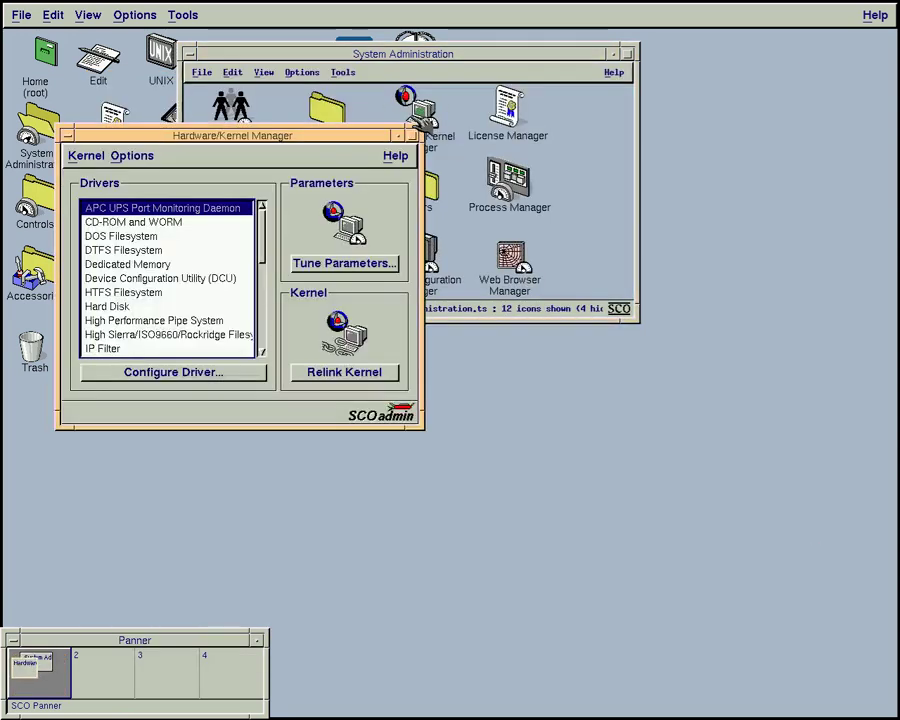
- Browse the drivers in the Hardware/Kernel Manager and open the configuration of the Samba driver
left_click(205, 223)
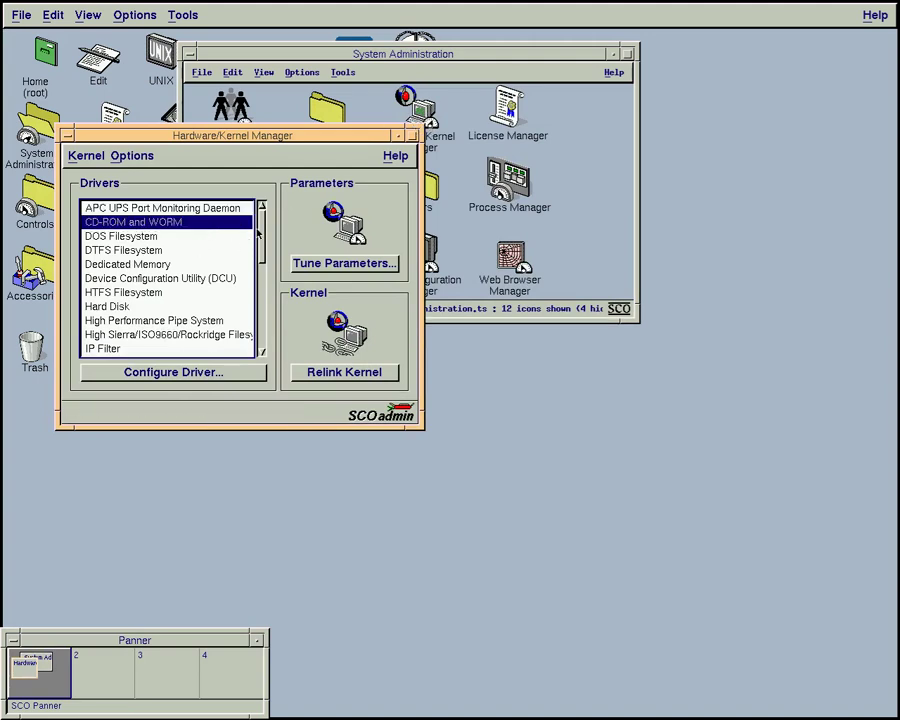
left_click_drag(263, 225, 250, 355)
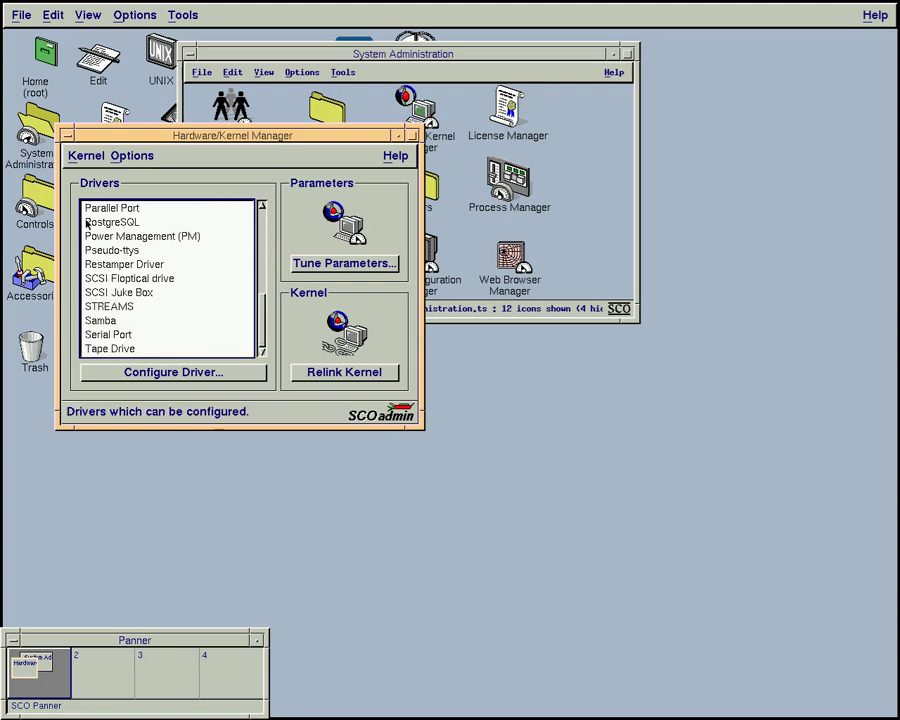
left_click(89, 322)
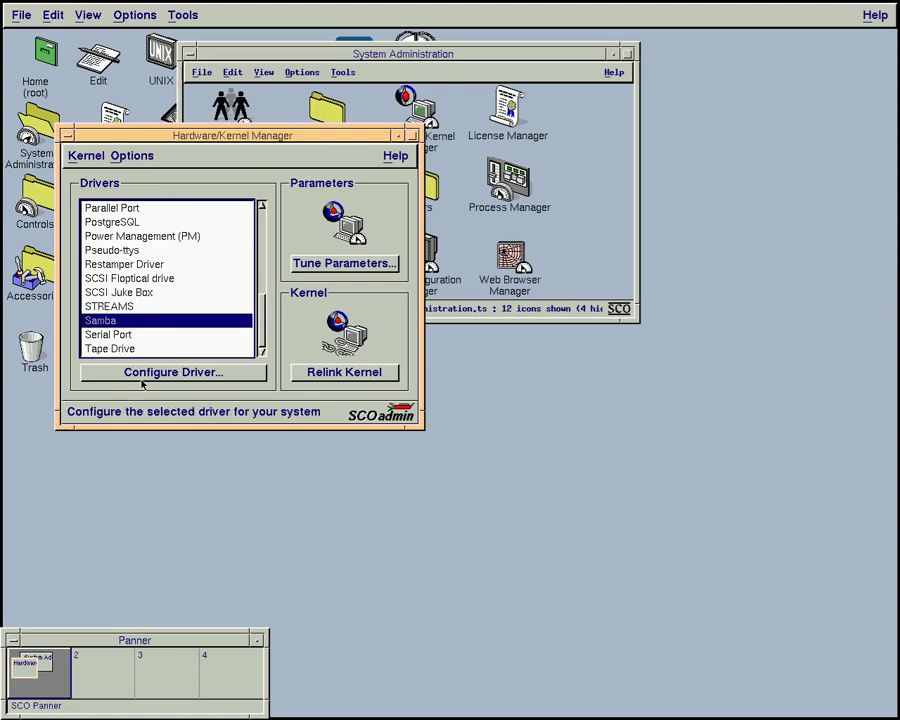
left_click(171, 375)
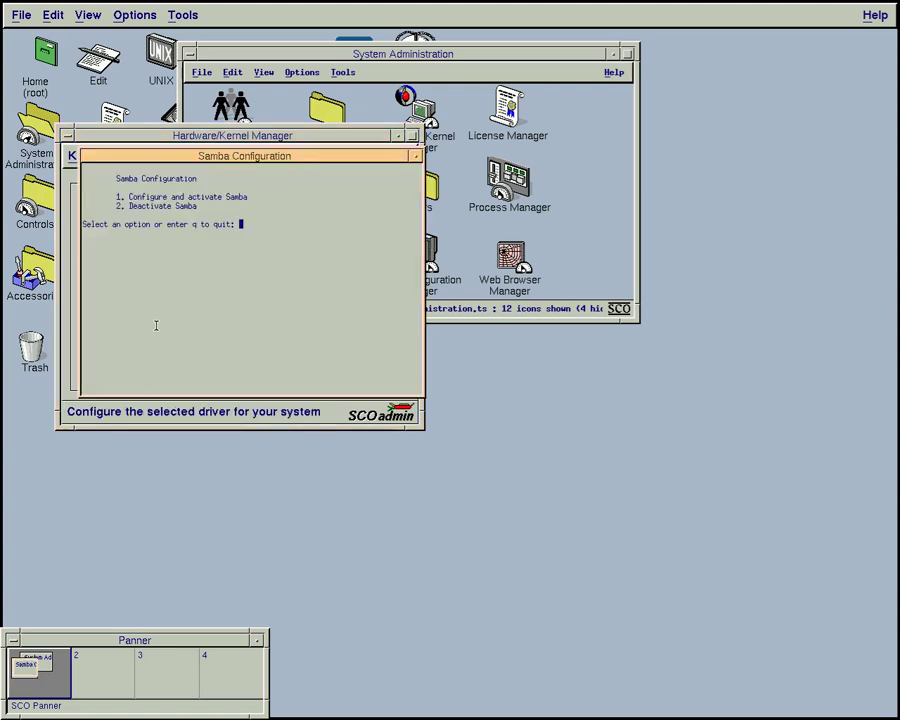
- Try to configure and activate Samba with workgroup WORKGROUP, machine name OPENSRV6 and WINS as a non-server, leave the server address blank, and abort
type("1")
key("Return")
key("Return")
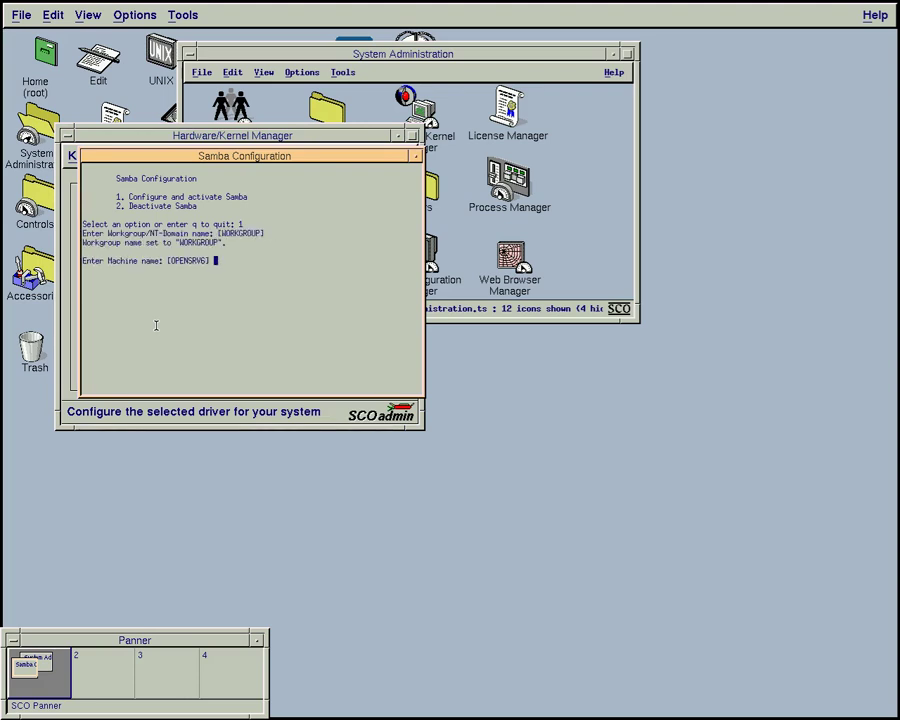
key("Return")
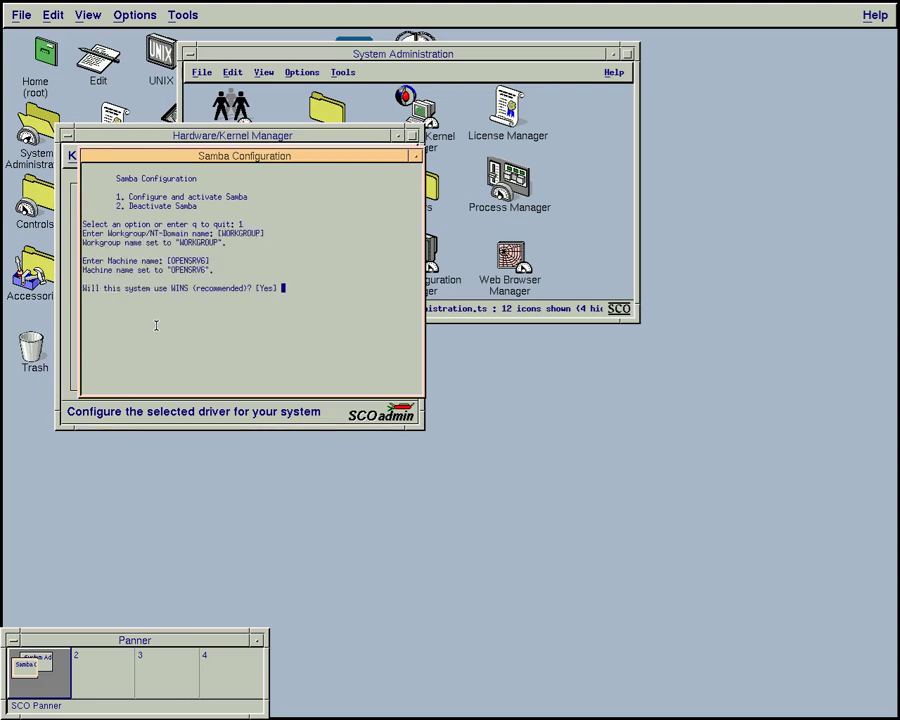
key("Return")
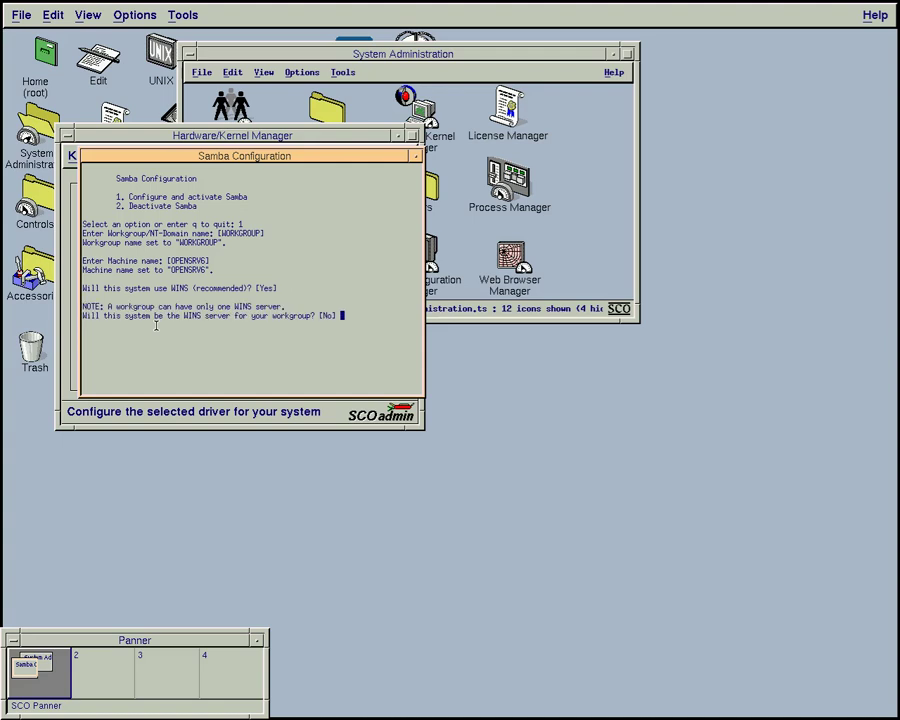
key("Return")
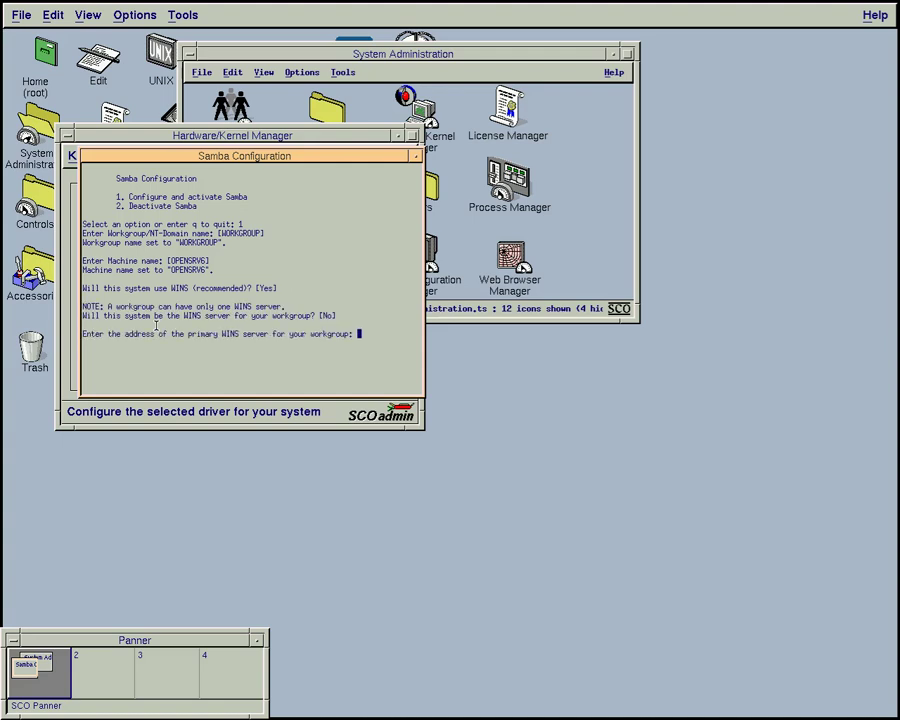
key("Return")
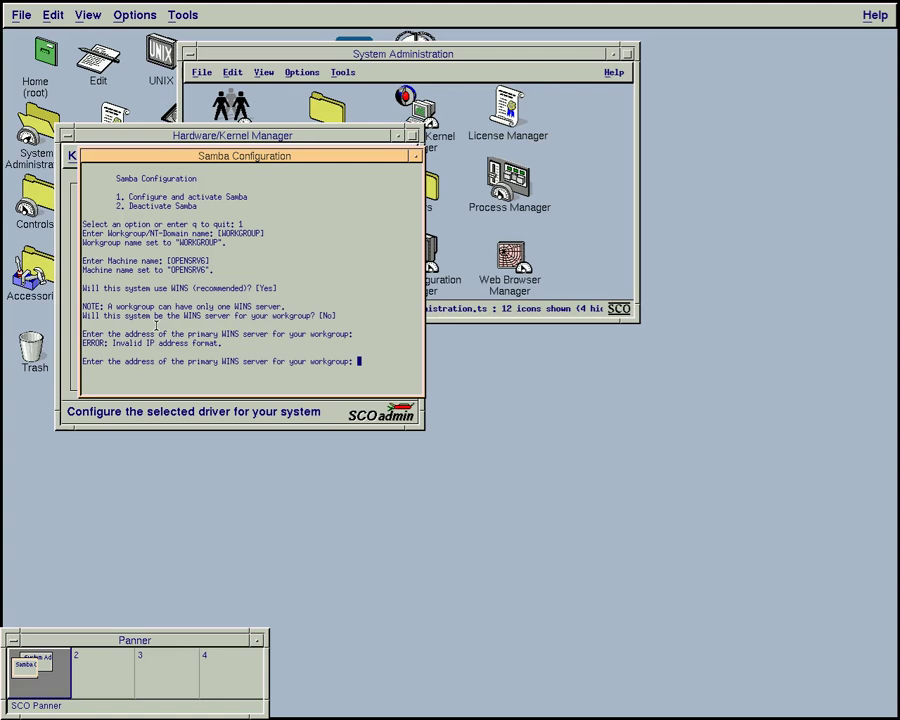
key("ctrl+c")
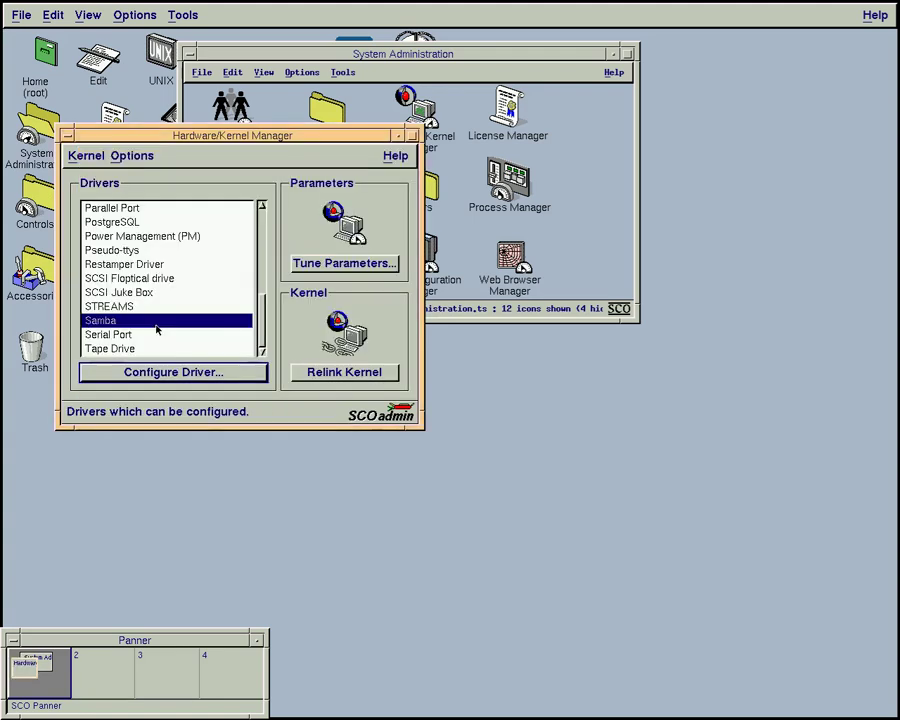
- Close the Hardware/Kernel Manager and open the Network Configuration Manager from the Networks folder
double_click(68, 134)
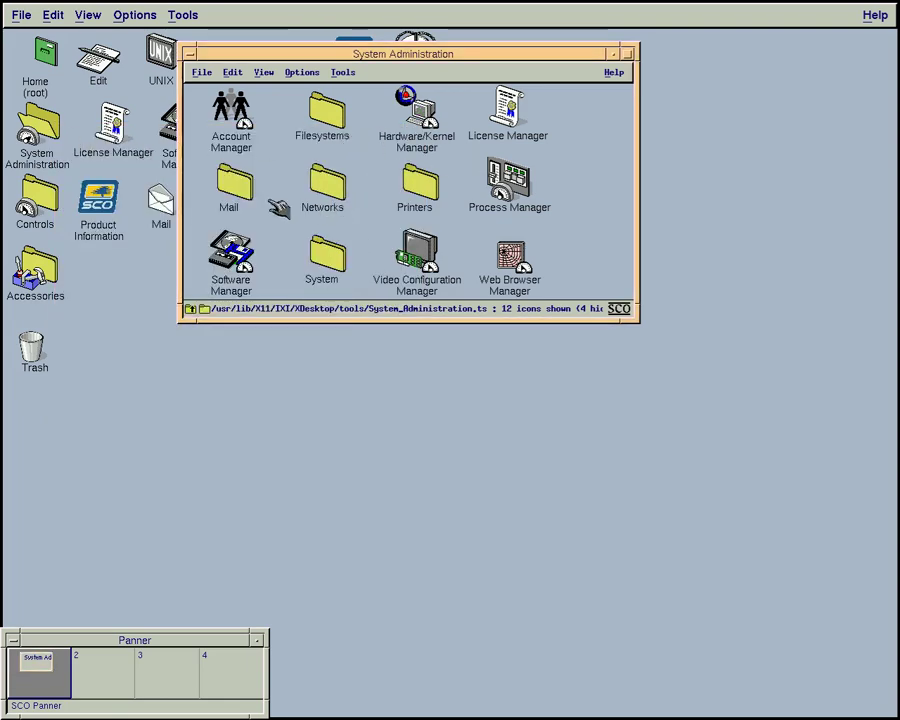
double_click(325, 202)
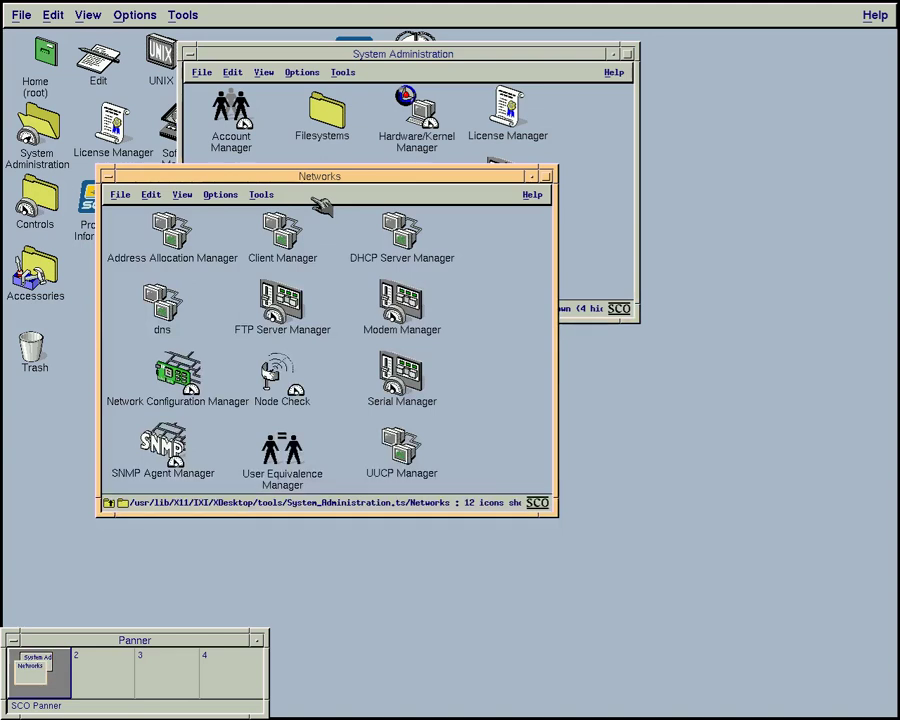
left_click(185, 376)
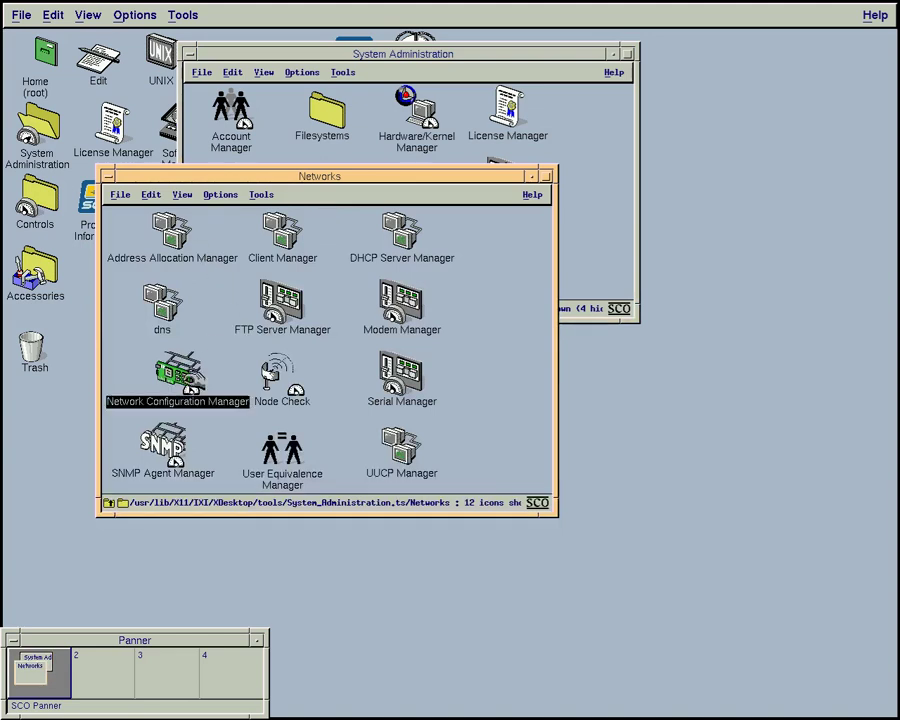
double_click(184, 380)
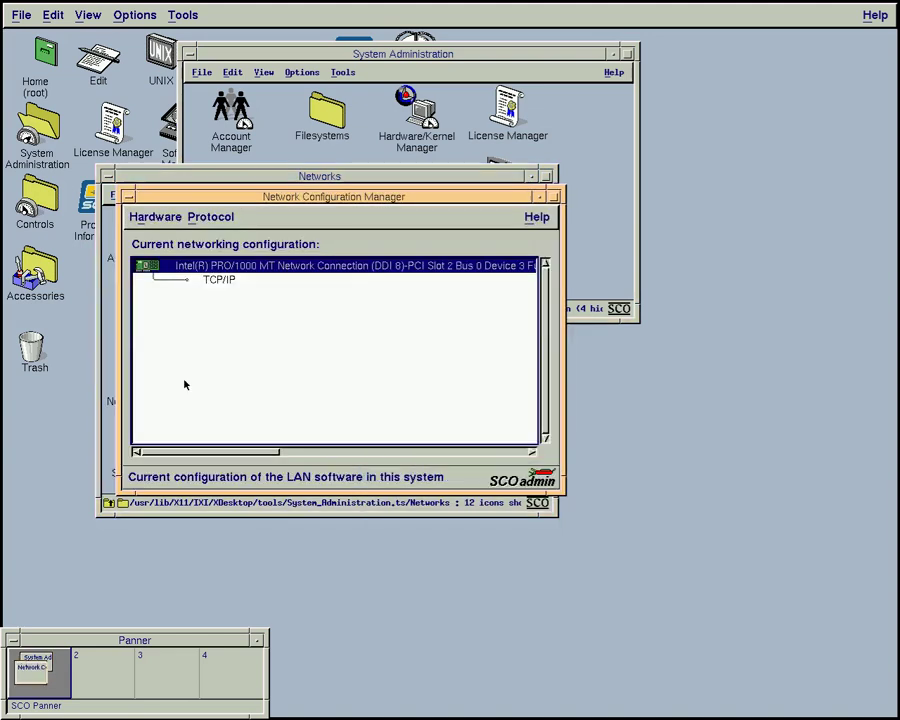
- Try to add a network protocol with the TCP/IP entry selected, and dismiss the resulting dialog
left_click(233, 283)
left_click(210, 216)
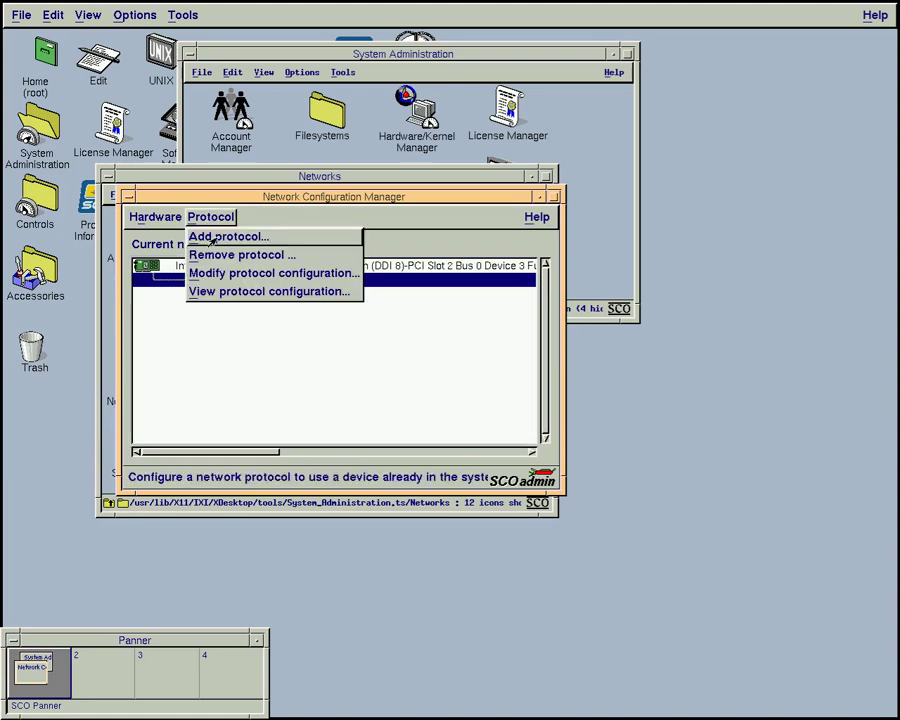
left_click(212, 237)
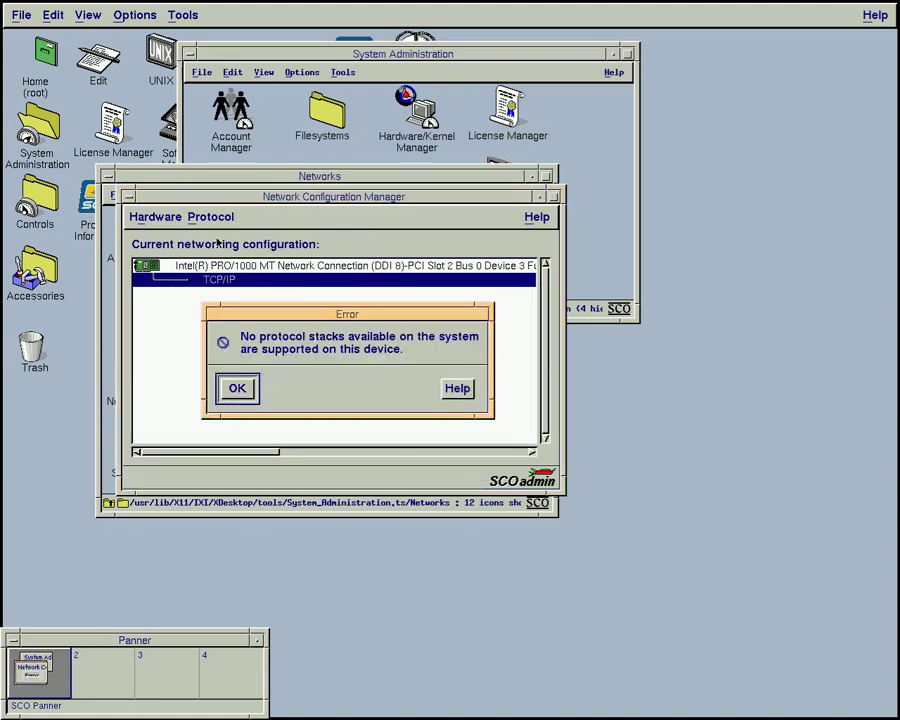
left_click(236, 388)
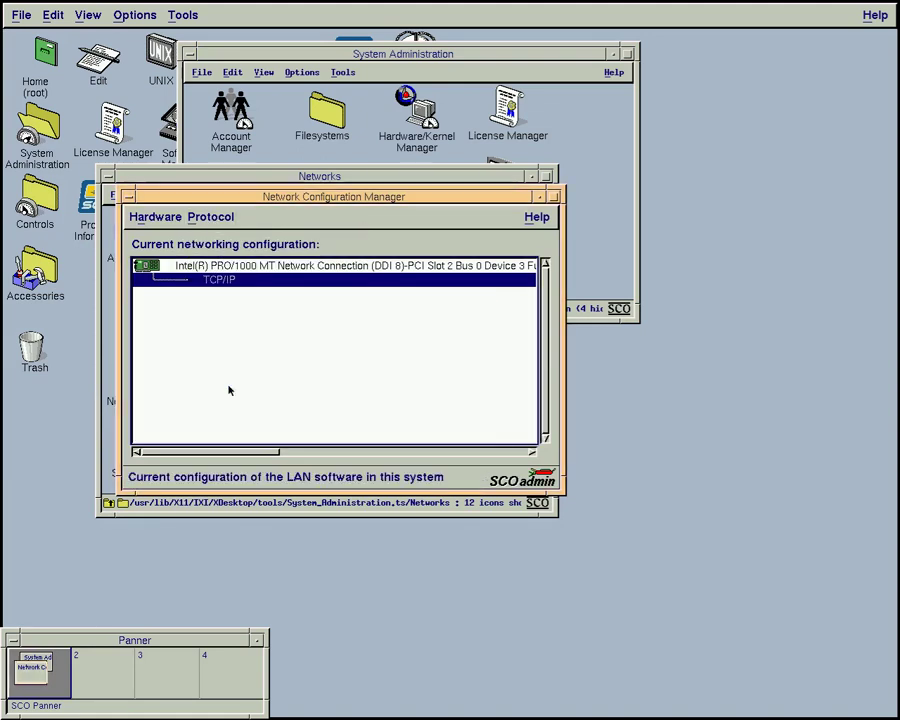
- Try to add a protocol to the Intel PRO/1000 MT network adapter, and dismiss the resulting dialog
left_click(238, 268)
left_click(211, 217)
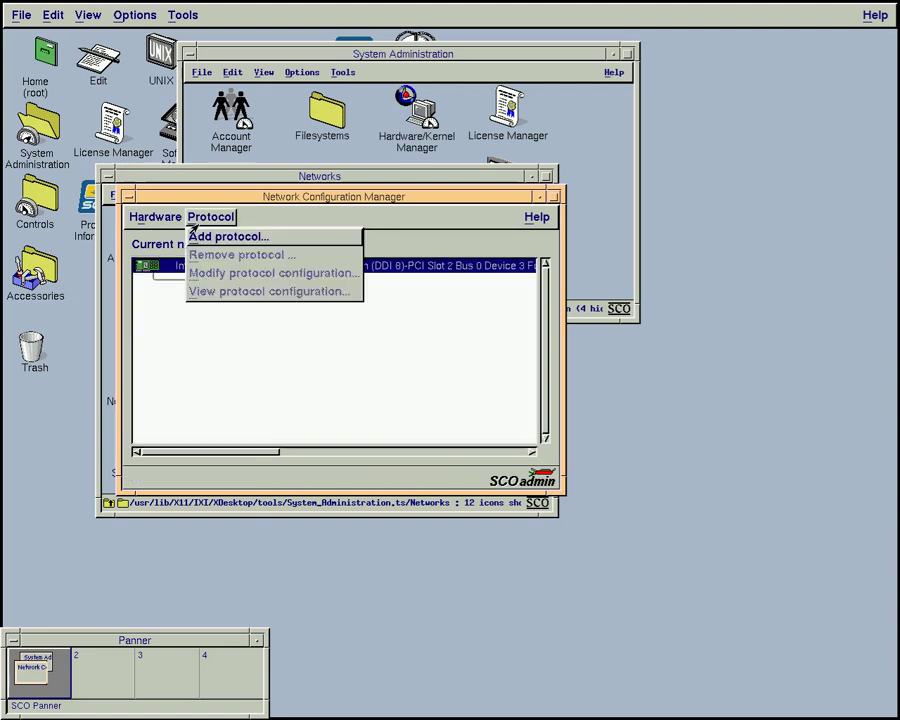
left_click(209, 251)
left_click(211, 217)
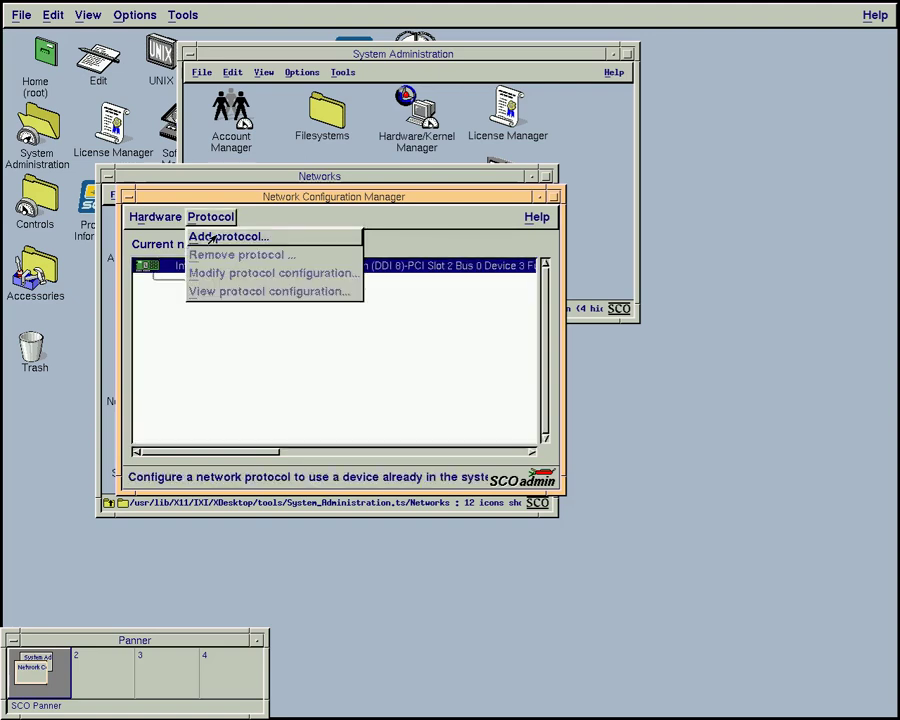
left_click(207, 234)
left_click(235, 391)
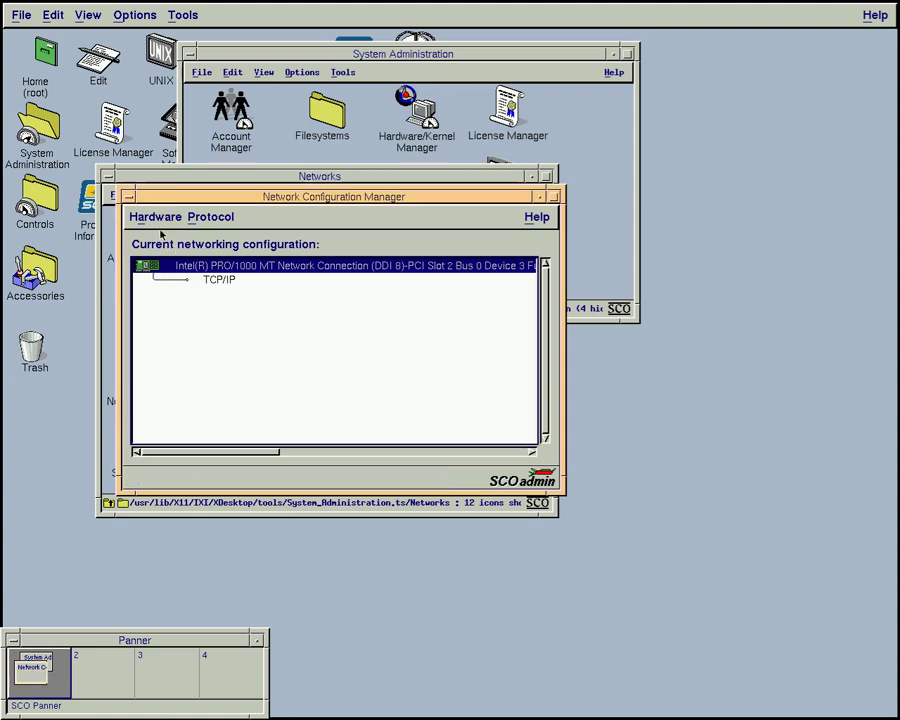
- Look over the hardware commands, and close the Network Configuration Manager and the Networks folder window
left_click(155, 219)
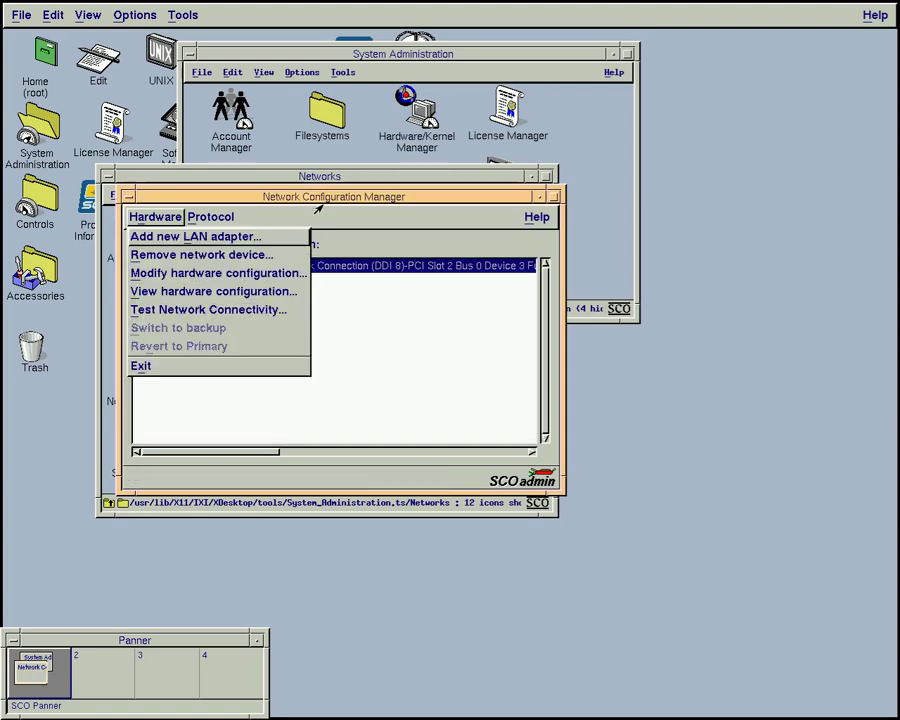
left_click(311, 204)
double_click(131, 199)
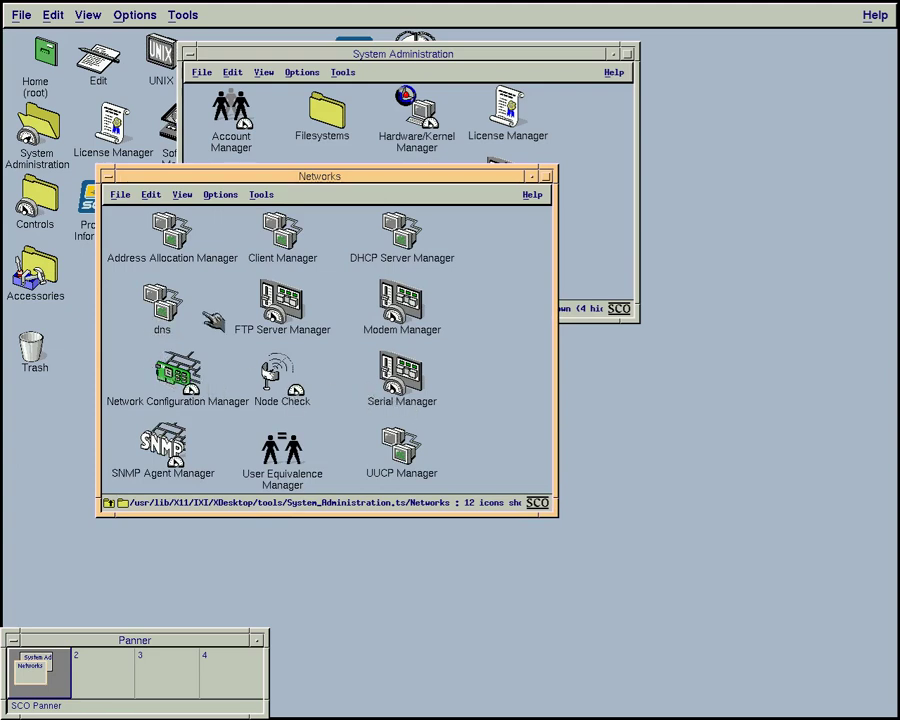
double_click(108, 176)
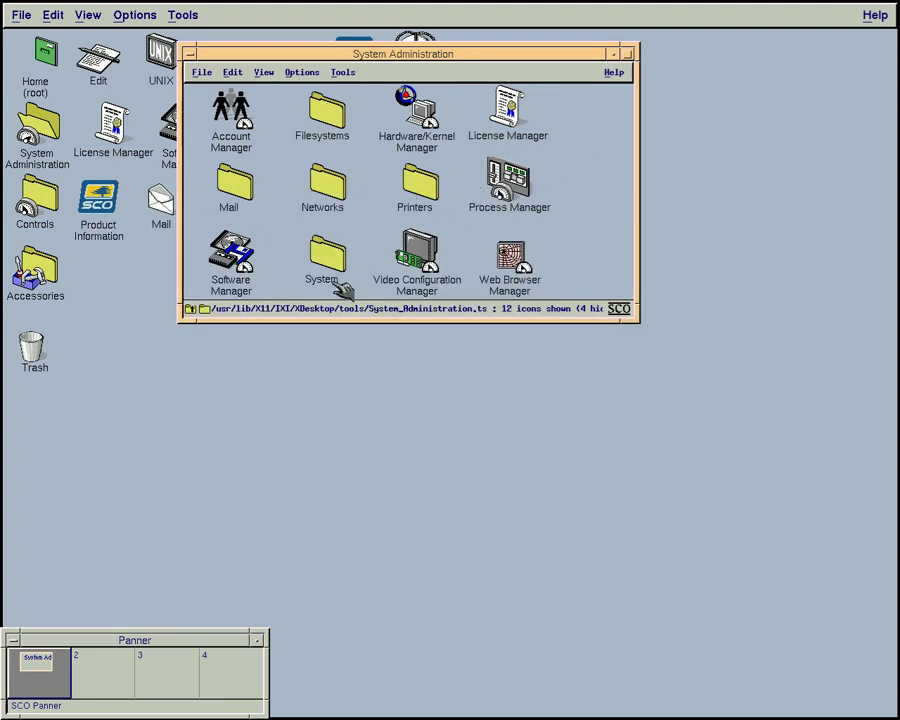
- Open the Software Manager and expand the Apache Tomcat, Java 2 Standard Edition, KDE i18n Language Support and KDesktop Environment entries
left_click(302, 253)
double_click(231, 252)
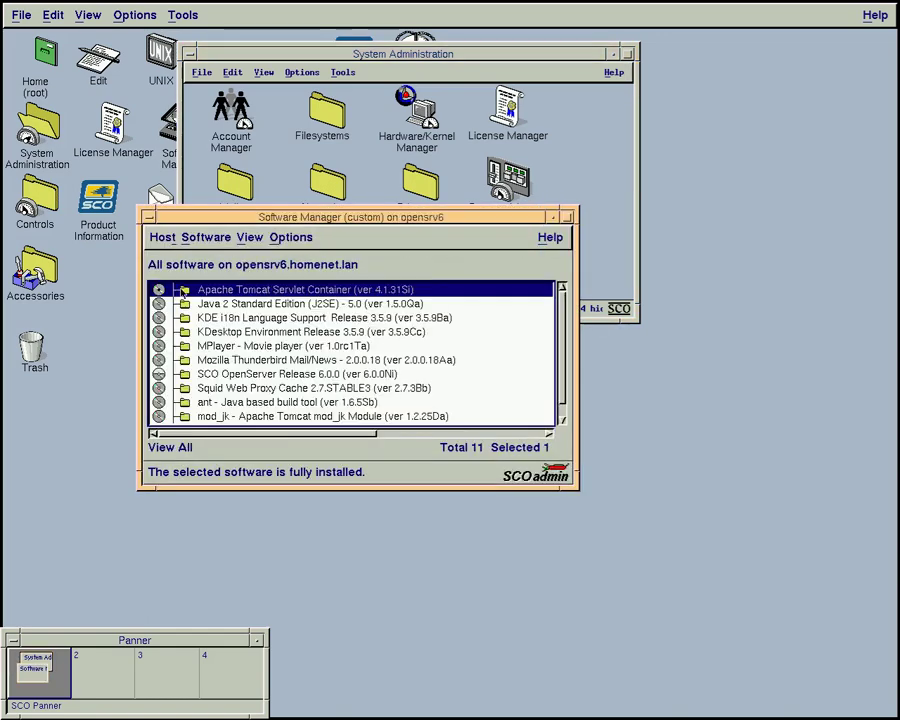
left_click(185, 290)
left_click(185, 318)
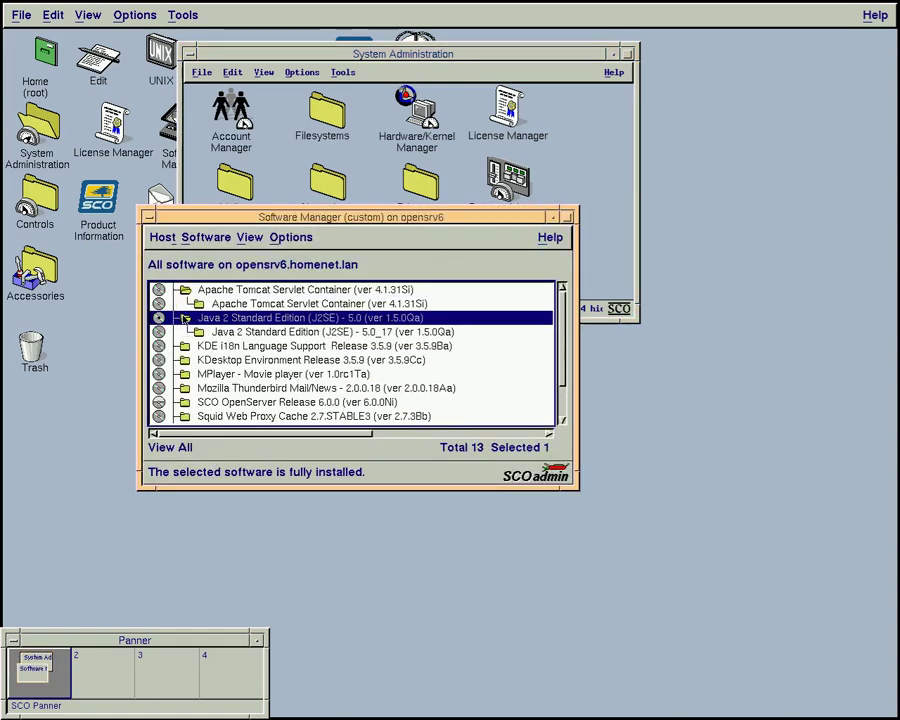
left_click(185, 345)
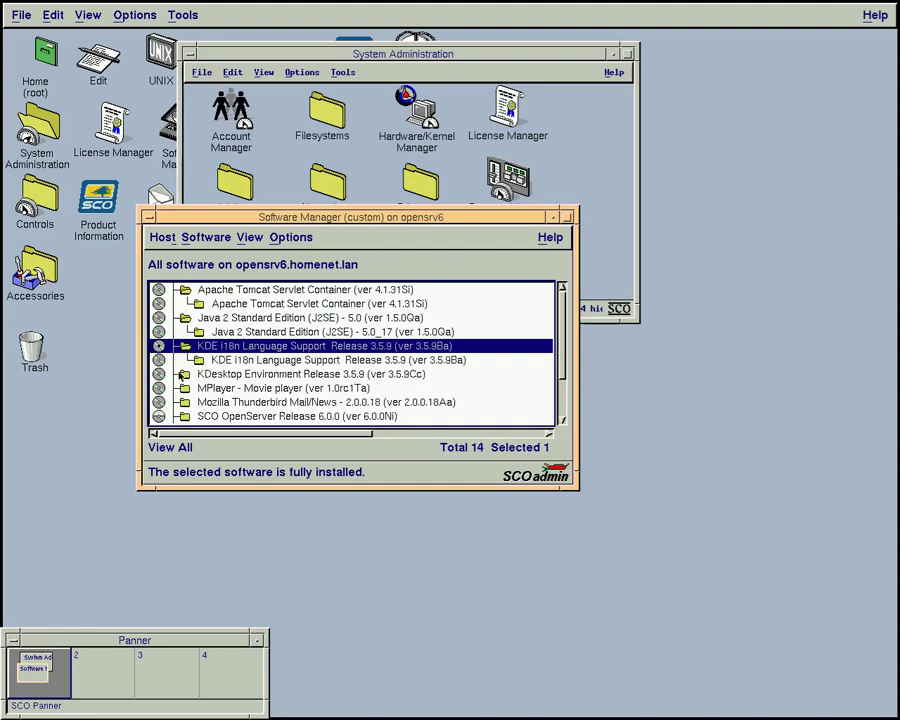
left_click(184, 374)
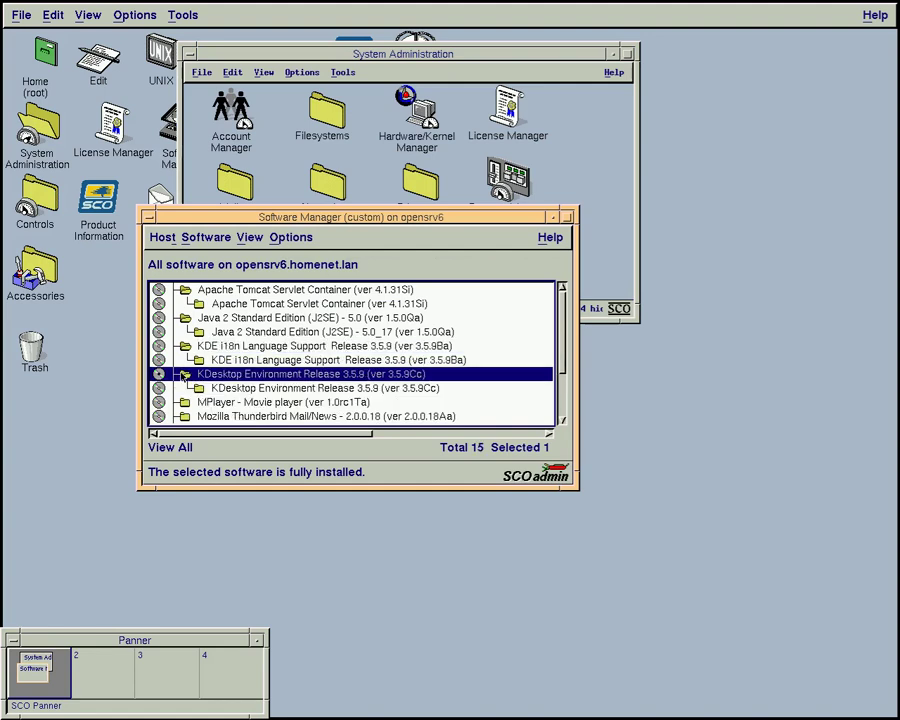
- Expand the nested KDesktop Environment package and both levels of the MPlayer entry to view their components and the remaining software
double_click(405, 388)
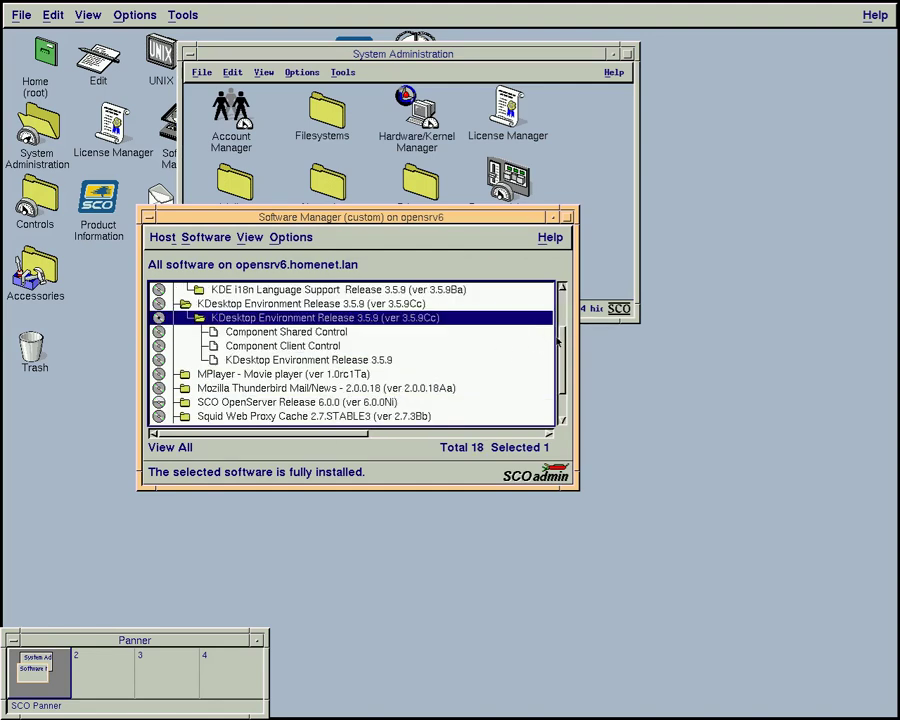
double_click(343, 376)
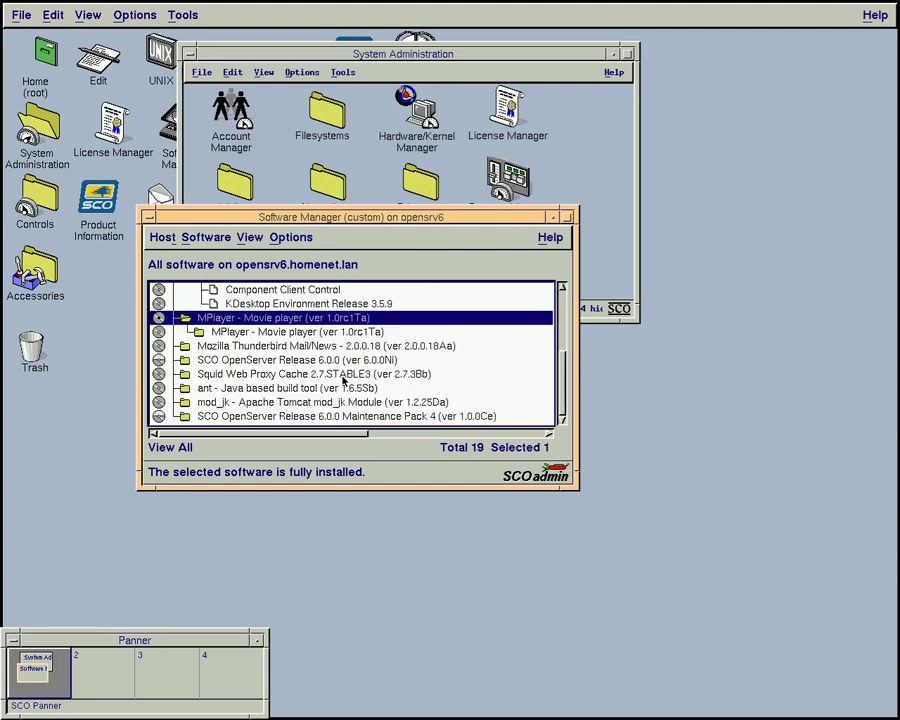
double_click(298, 331)
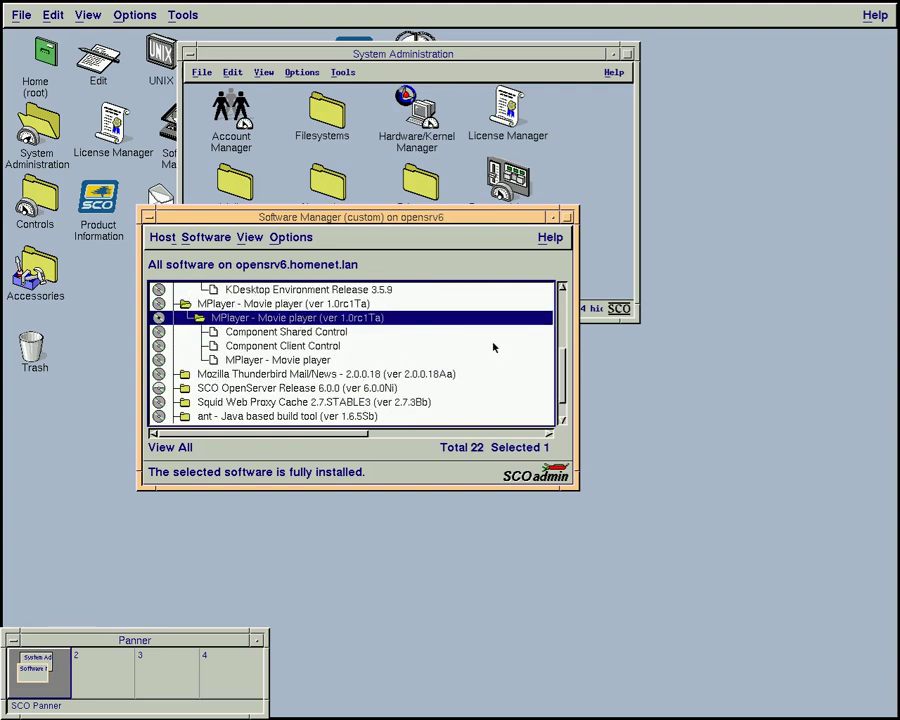
scroll(348, 370, "down", 2)
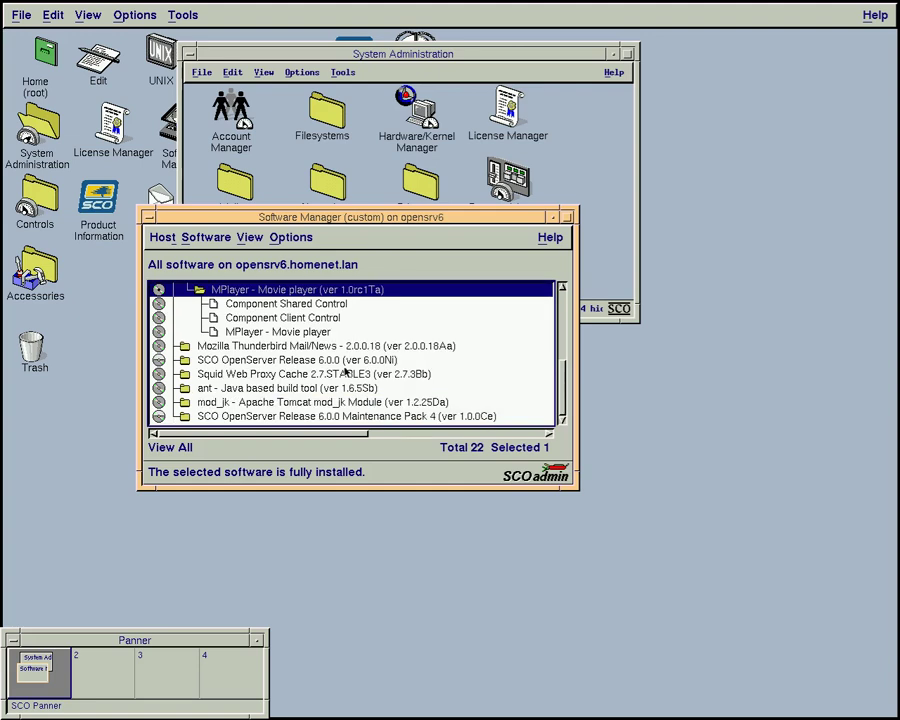
- Look over the software installation and removal commands, and close the Software Manager
left_click(205, 237)
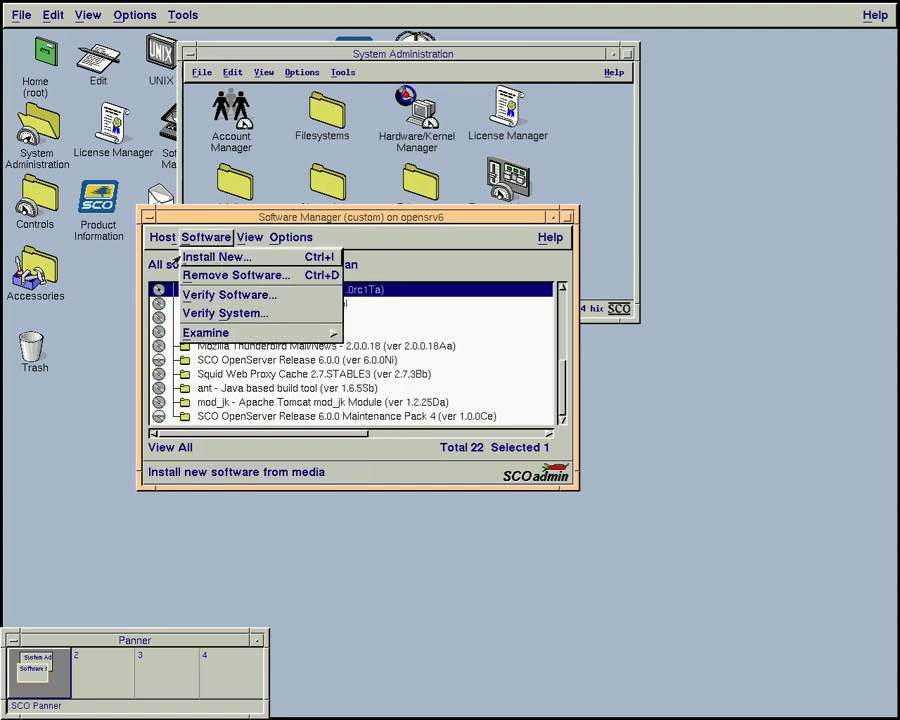
left_click(162, 237)
left_click(161, 276)
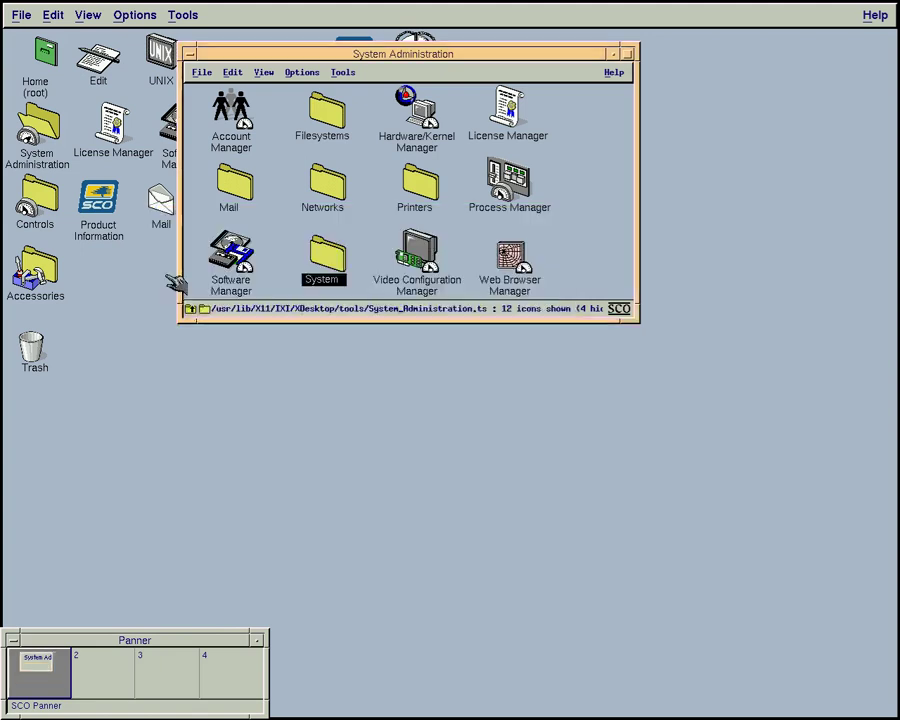
- View the installed product licence in the License Manager, close it, and clear the icon selection in the System Administration folder
double_click(499, 112)
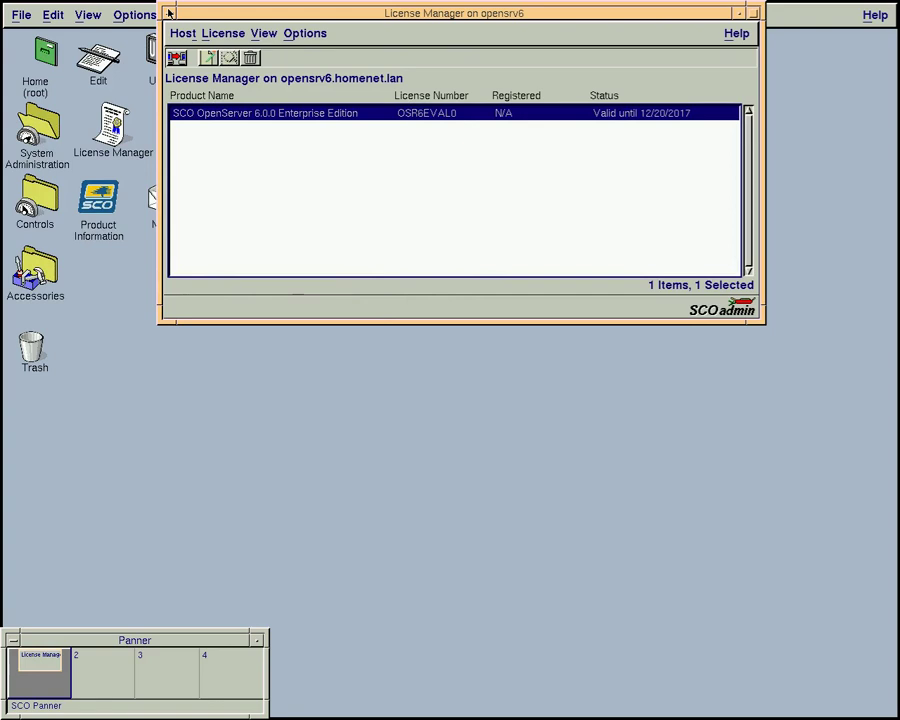
double_click(169, 12)
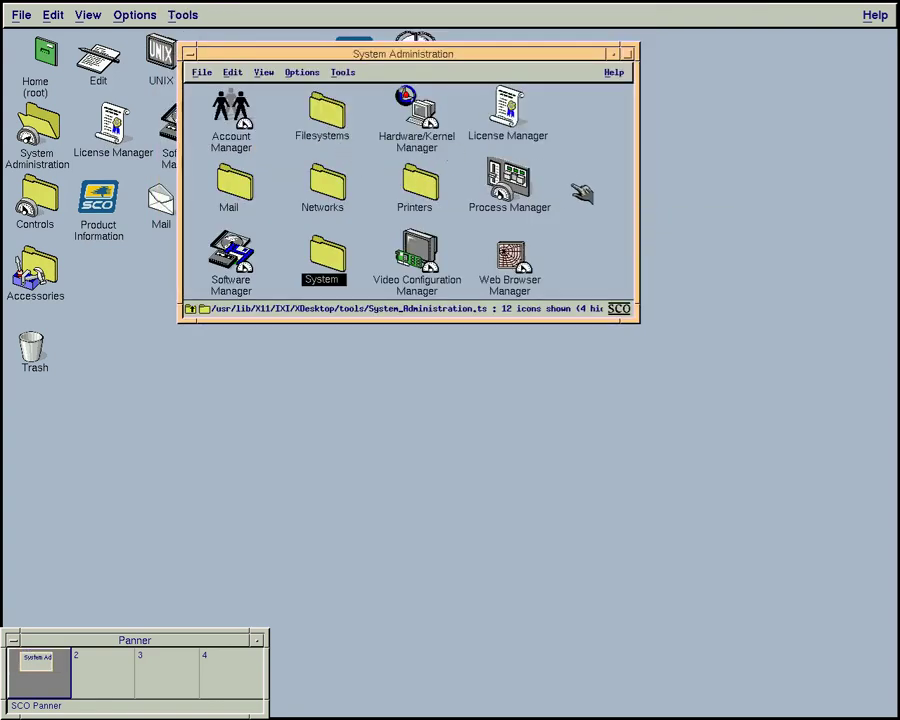
left_click(595, 235)
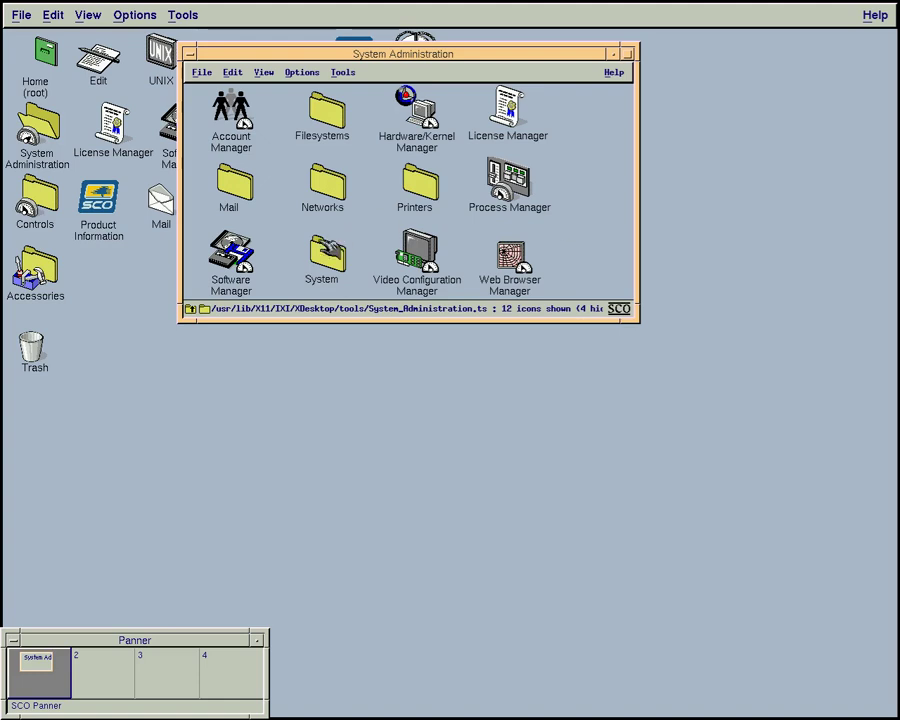
- Look over the tools in the System folder, and close both the System and System Administration windows
double_click(325, 255)
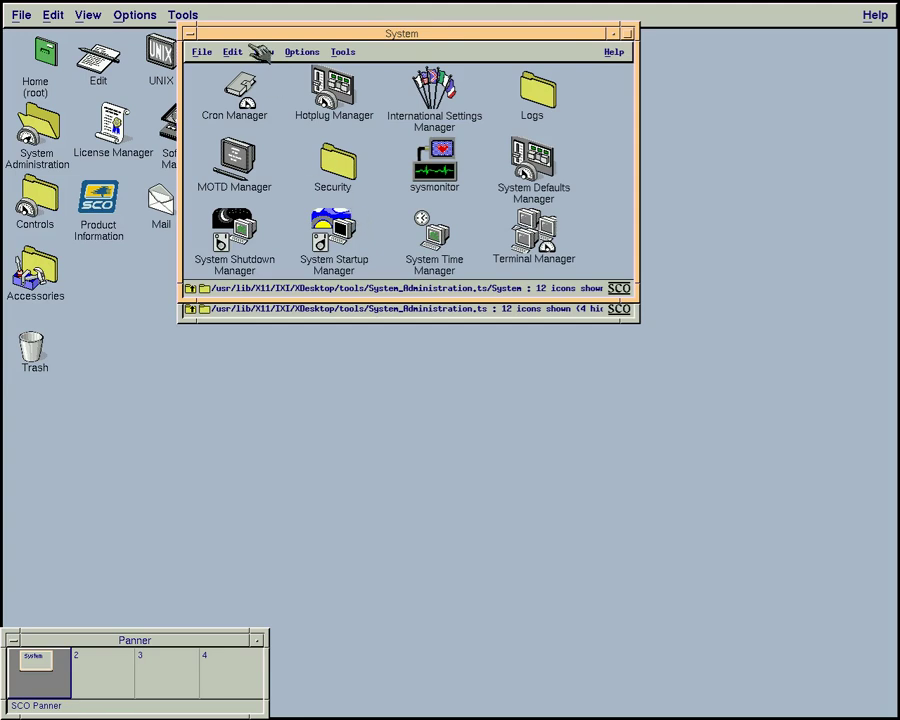
double_click(188, 34)
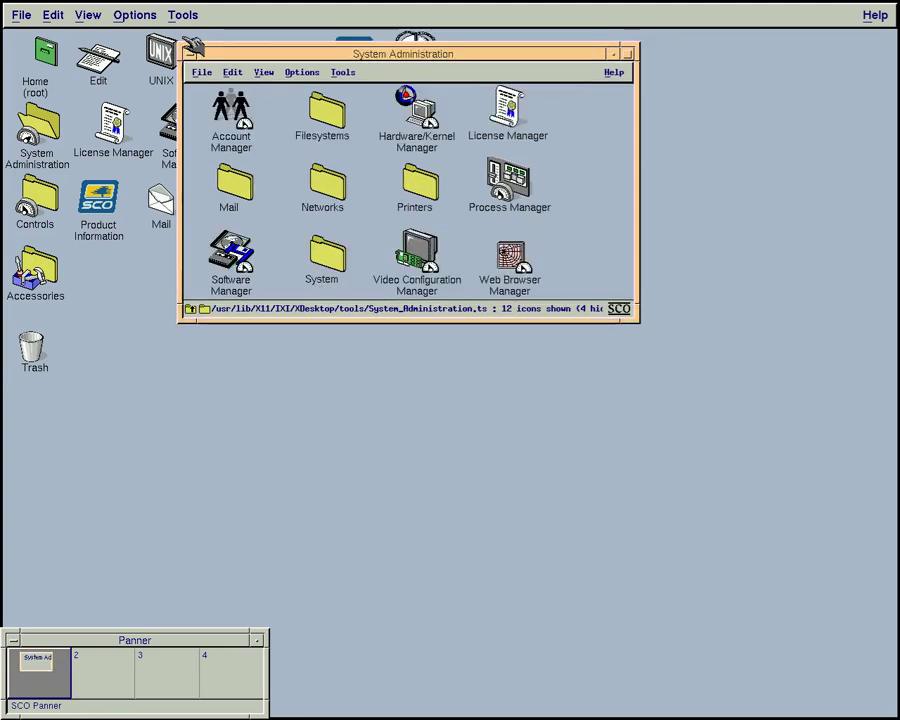
double_click(188, 53)
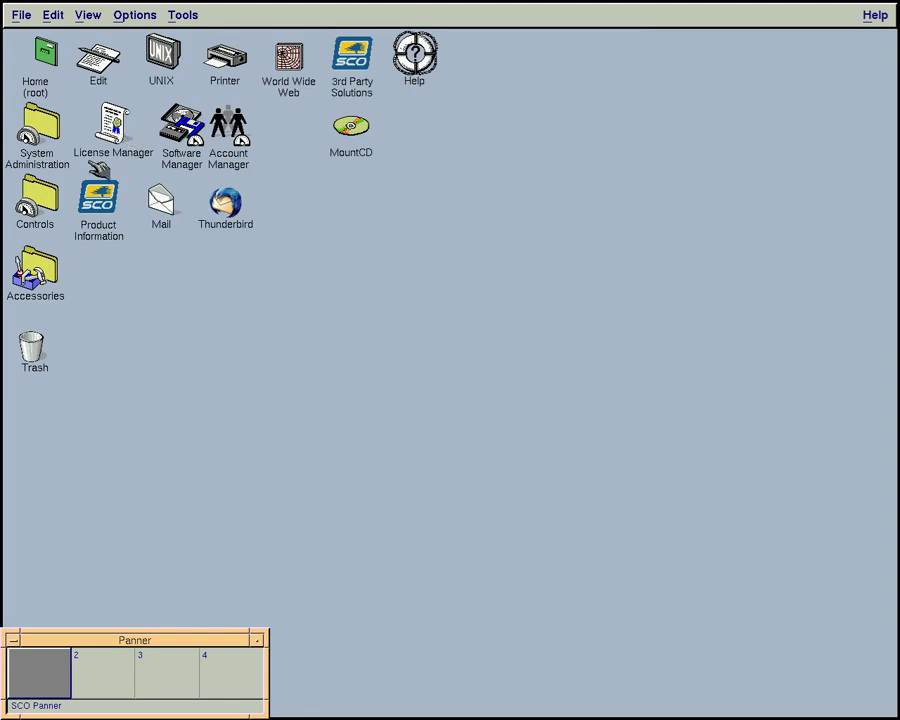
- Look over the contents of the Controls and Accessories folders, closing each window after viewing it
double_click(45, 200)
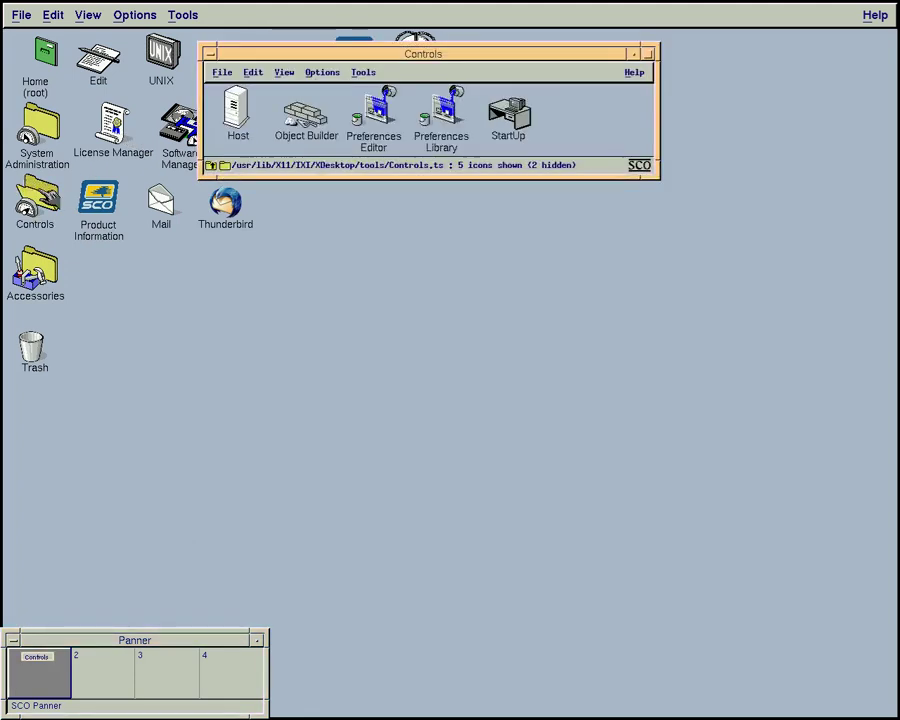
double_click(208, 54)
double_click(35, 268)
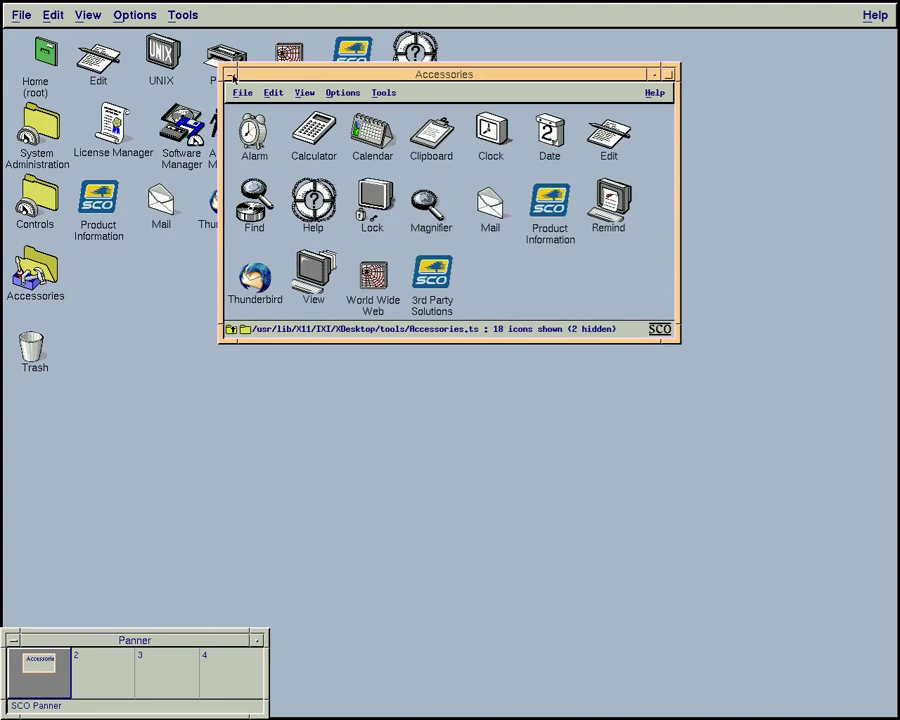
double_click(230, 73)
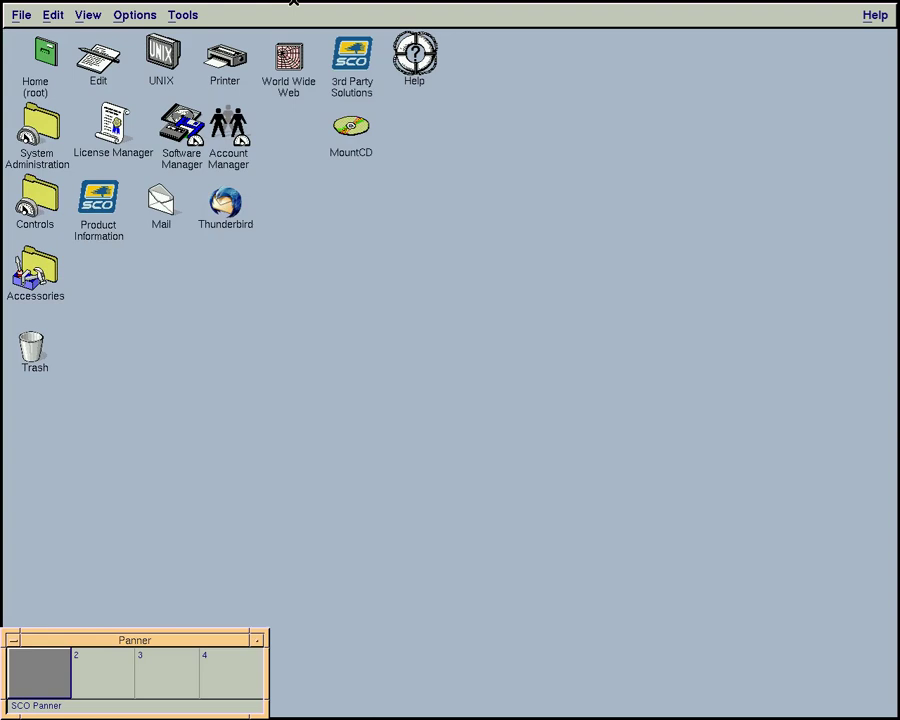
- Switch to virtual terminal tty03, enter "VTs are supported too" at the login prompt, and return to the graphical desktop
key("ctrl+alt+F3")
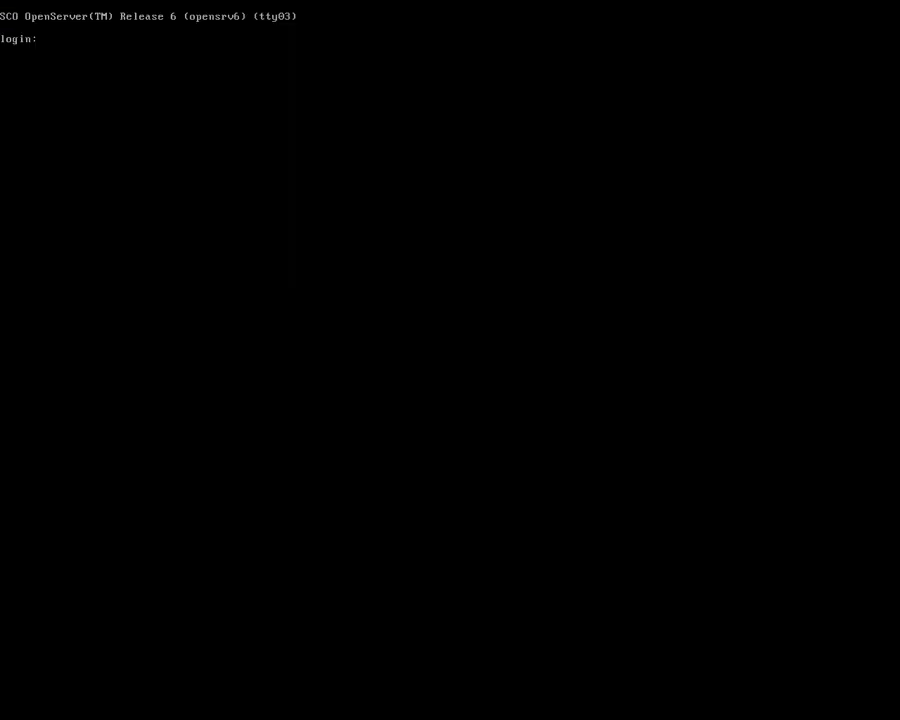
type("vts are supported too")
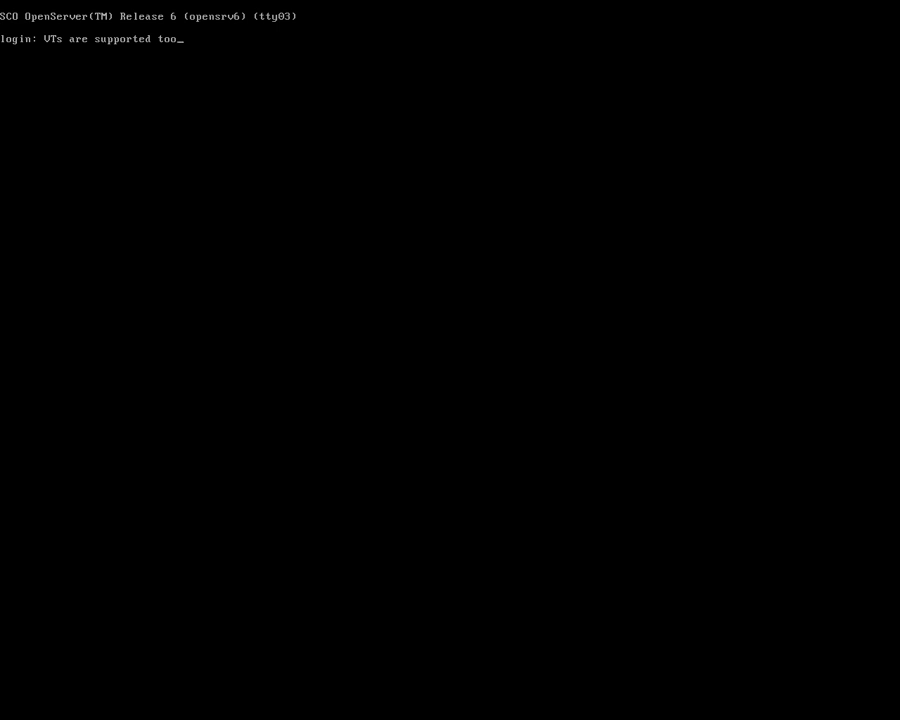
key("alt+F2")
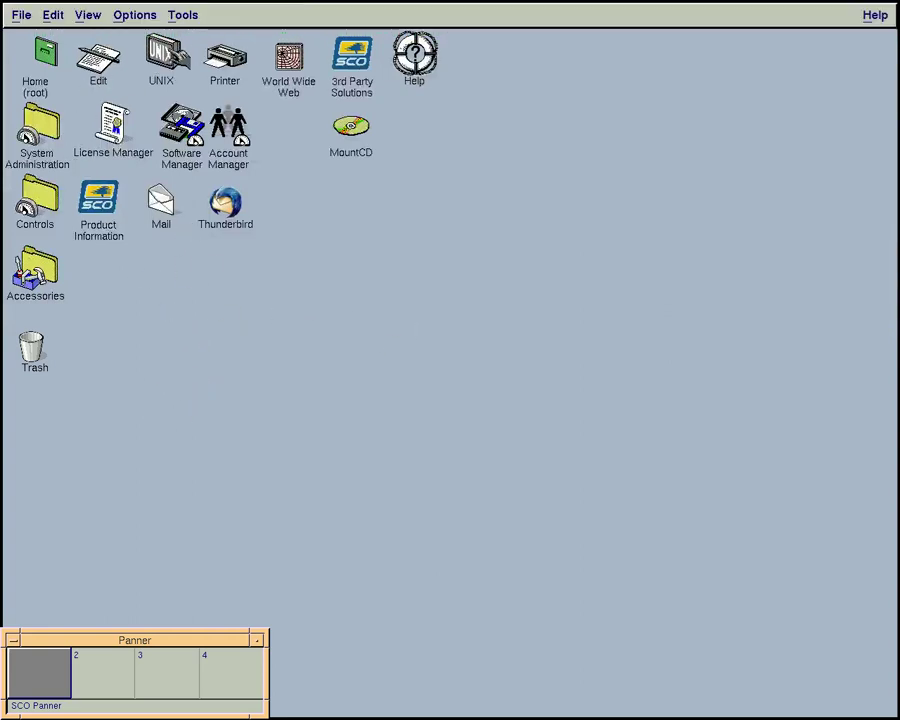
- Shut down the system immediately from the root directory in a UNIX terminal with shutdown -y -g0
double_click(163, 60)
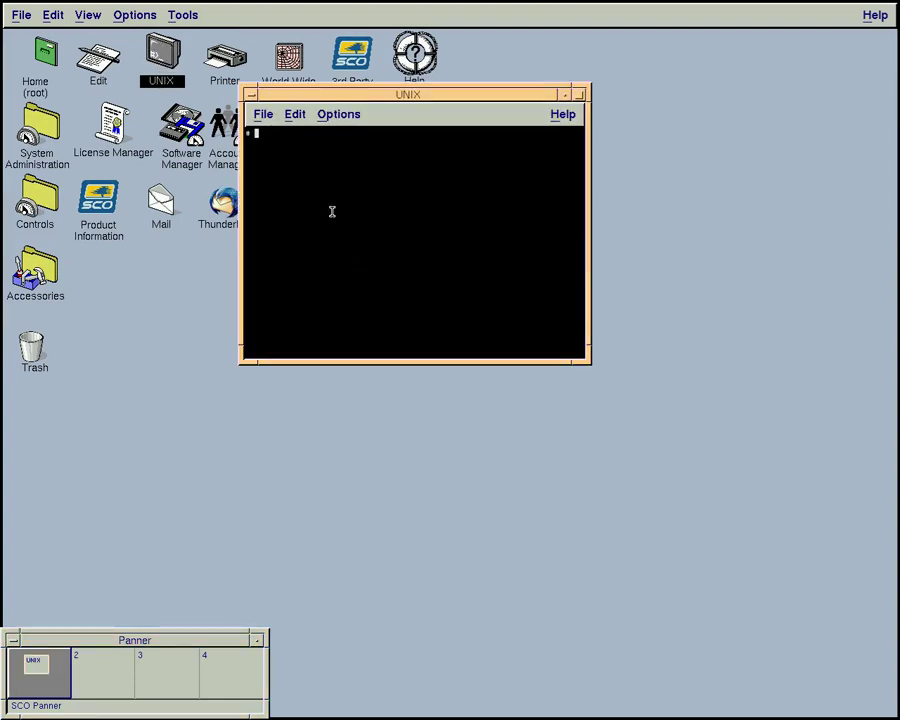
type("cd/")
key("Return")
type("cd /")
key("Return")
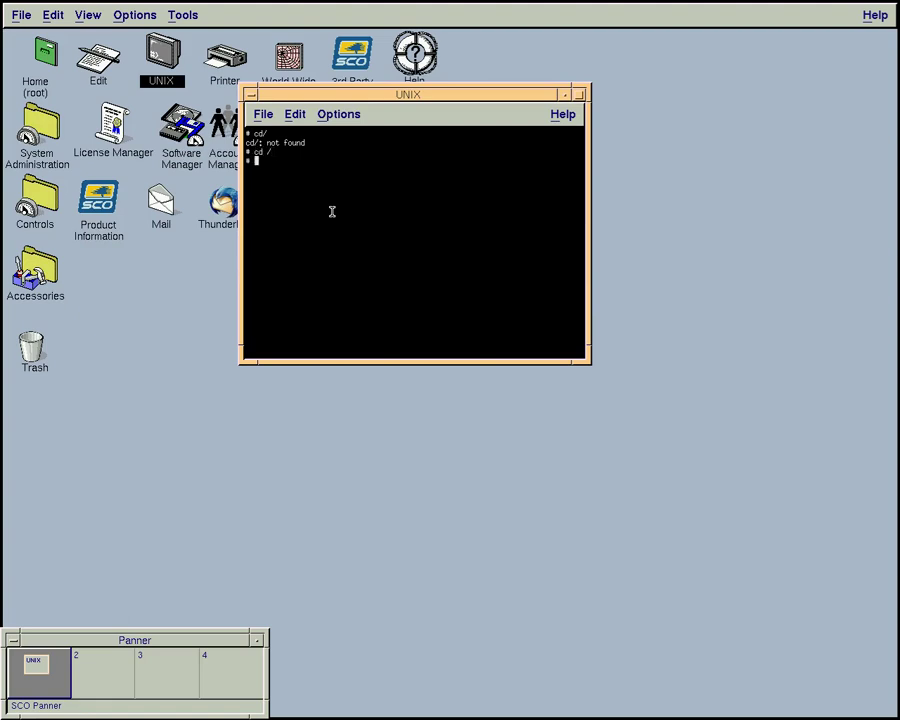
type("shutdown -y -g0")
key("Return")
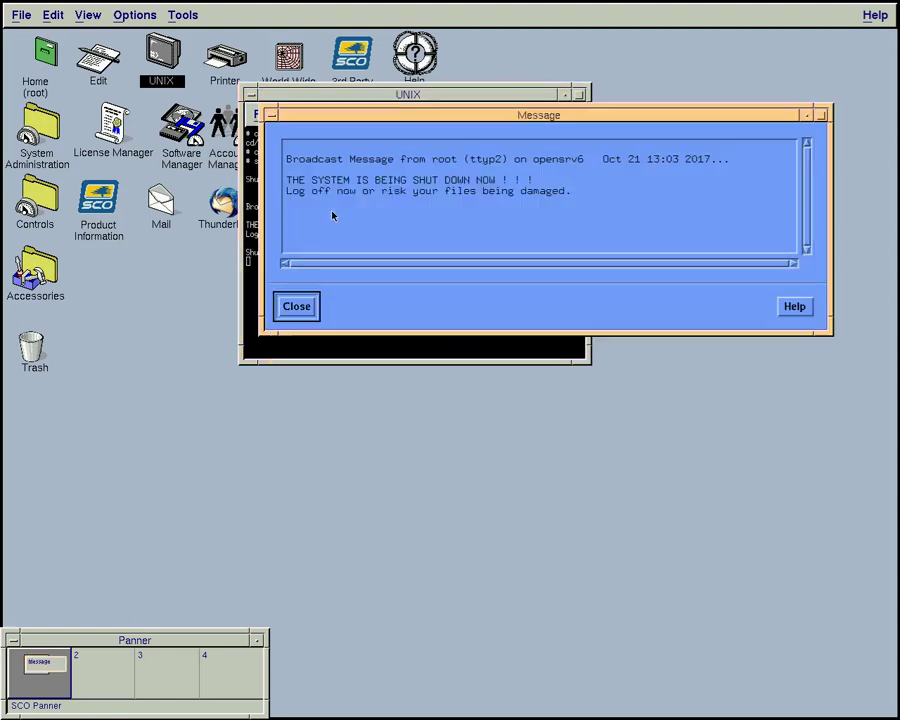